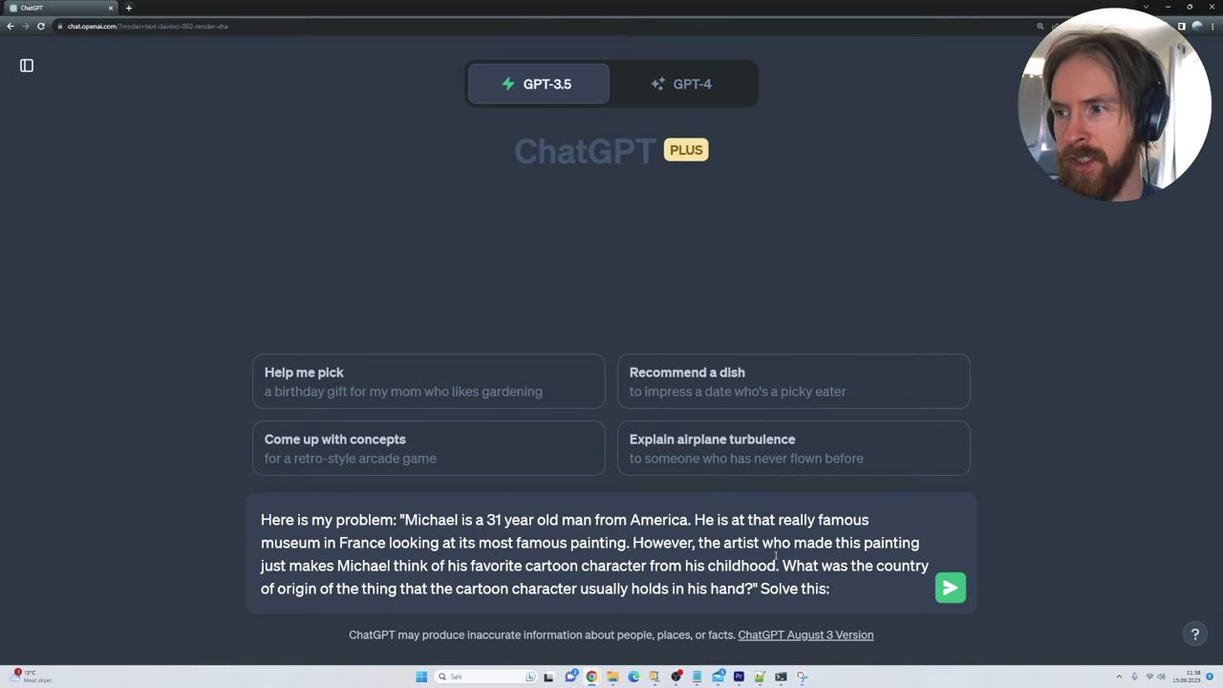
# Highlight the riddle's closing question and its museum-in-France sentence
pyautogui.moveTo(783, 566); pyautogui.dragTo(755, 594)
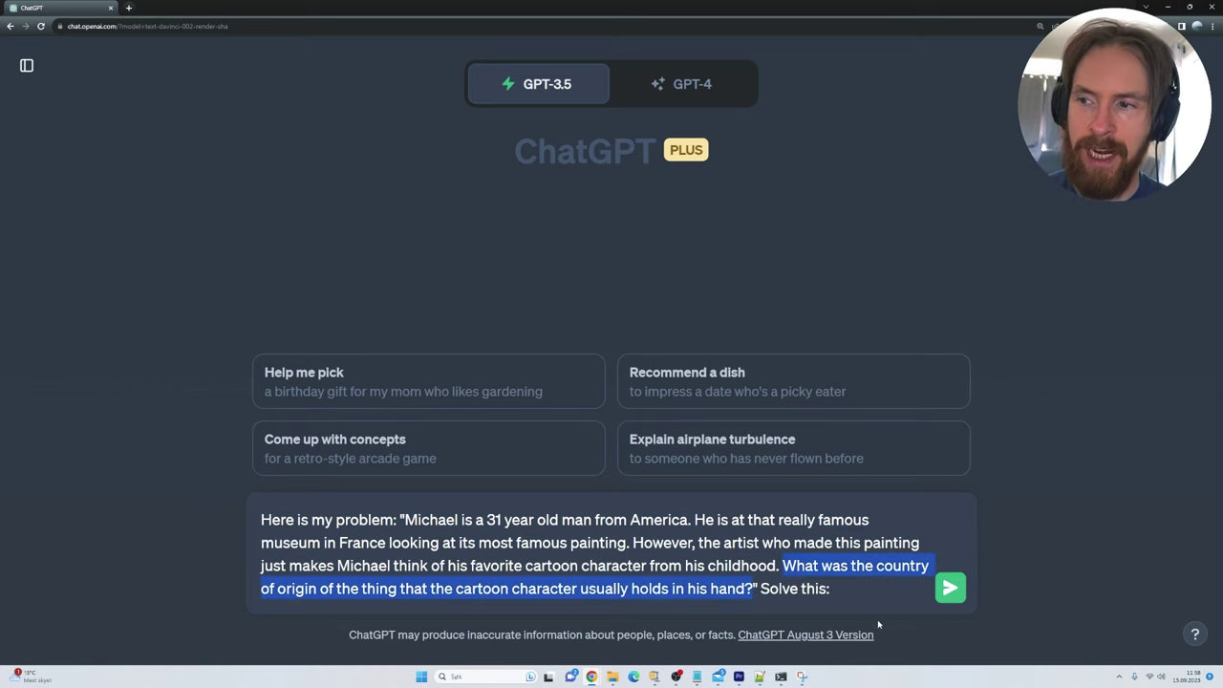
pyautogui.click(849, 594)
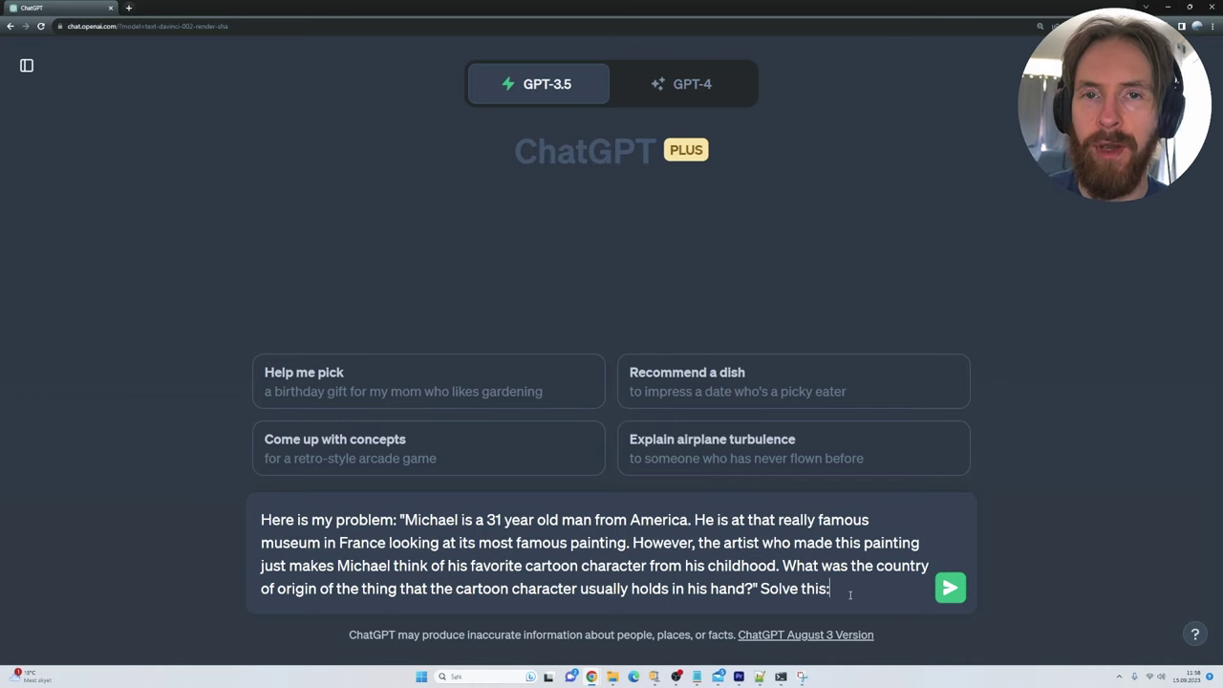
pyautogui.moveTo(694, 519); pyautogui.dragTo(673, 544)
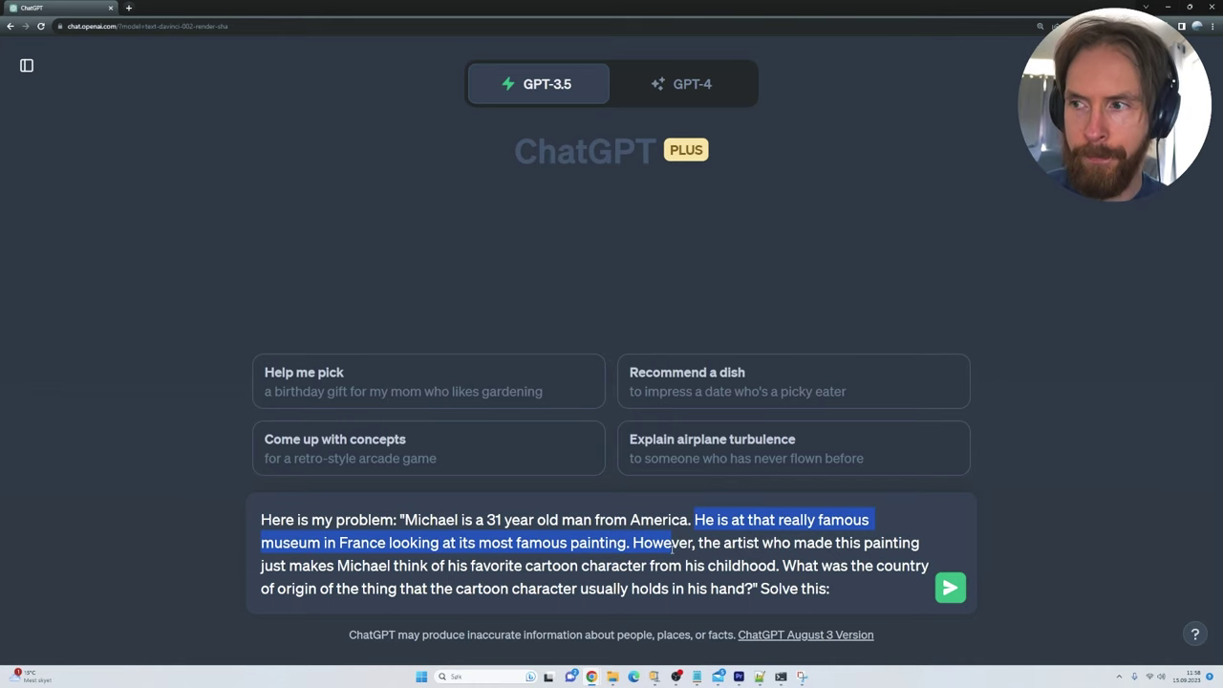
pyautogui.click(833, 589)
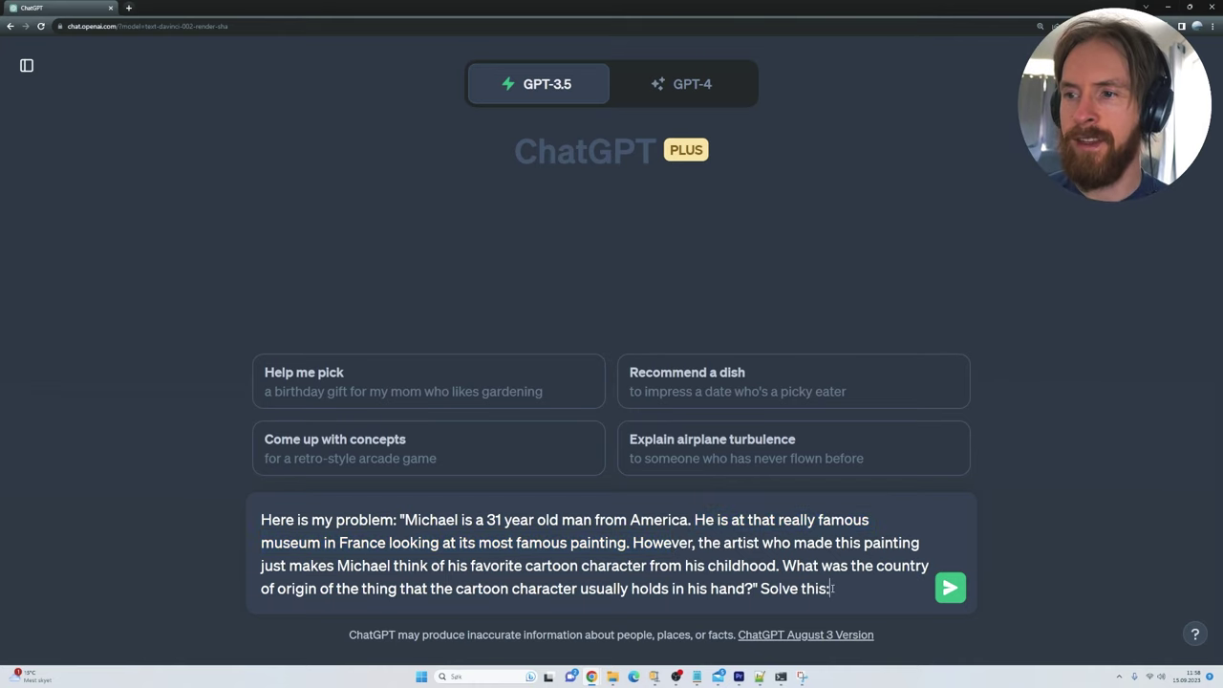
# Send the Michael riddle to GPT-3.5 and view the prompt above its step-by-step reply
pyautogui.click(950, 588)
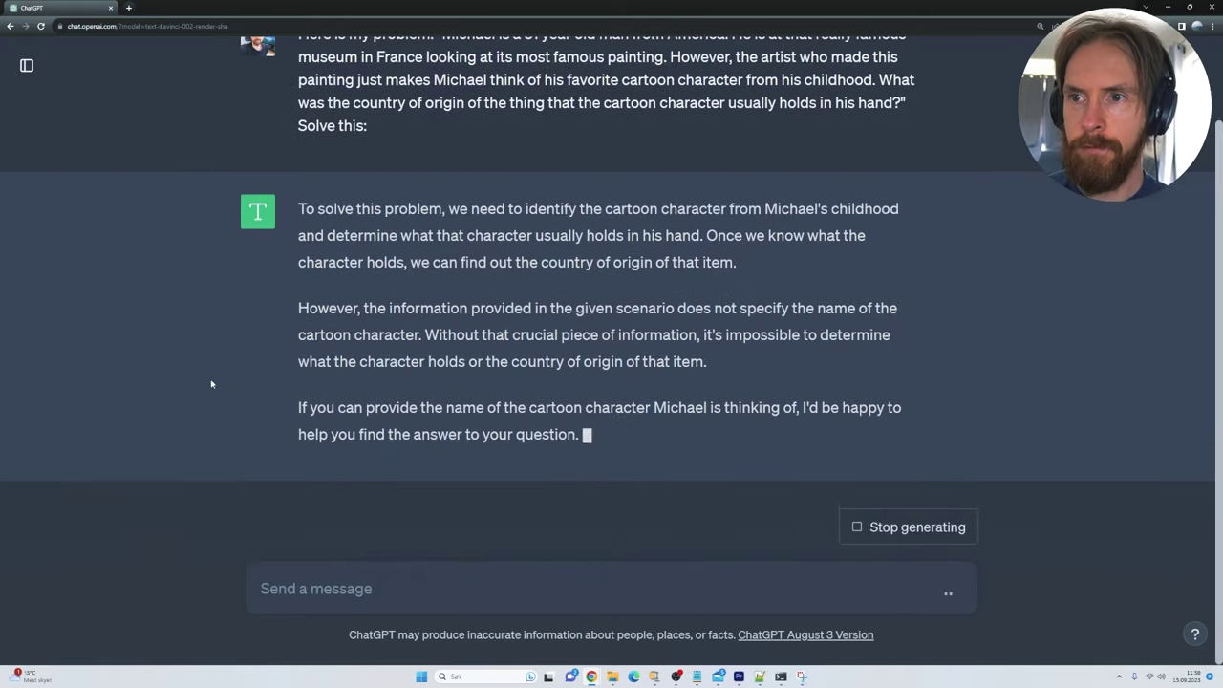
pyautogui.click(928, 144)
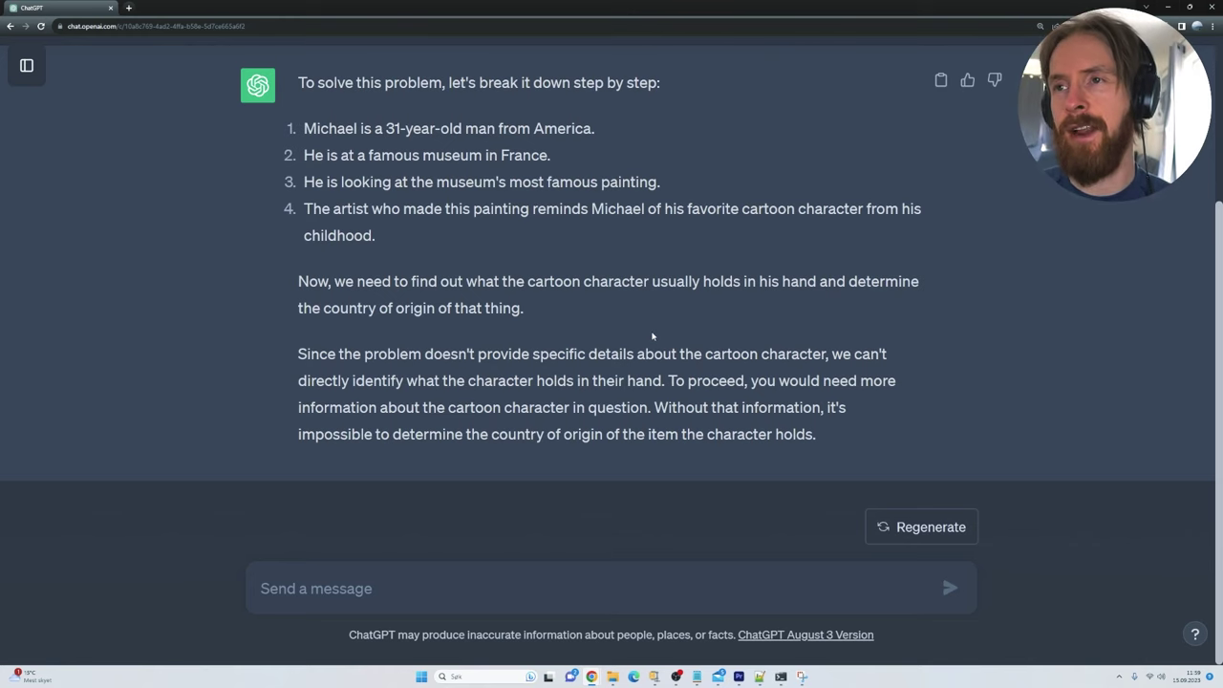
pyautogui.scroll(2, 630, 370)
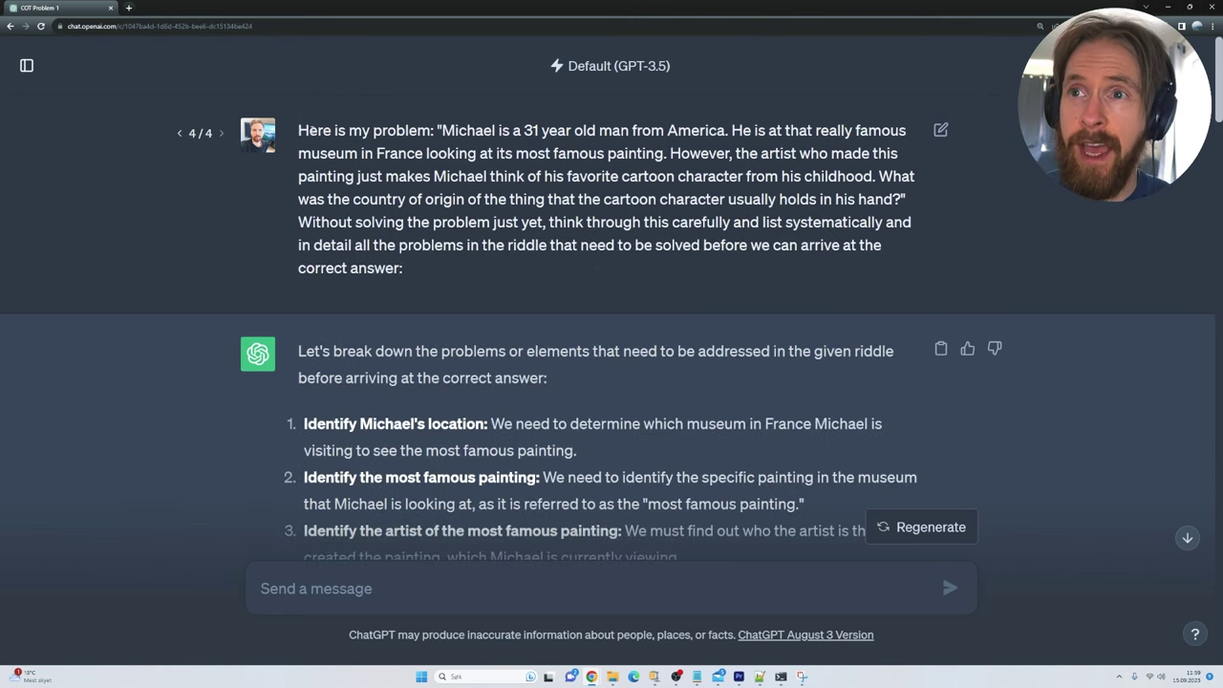
# Highlight the sent prompt's riddle text and its instruction to list problems first
pyautogui.moveTo(298, 130); pyautogui.dragTo(908, 197)
pyautogui.click(410, 238)
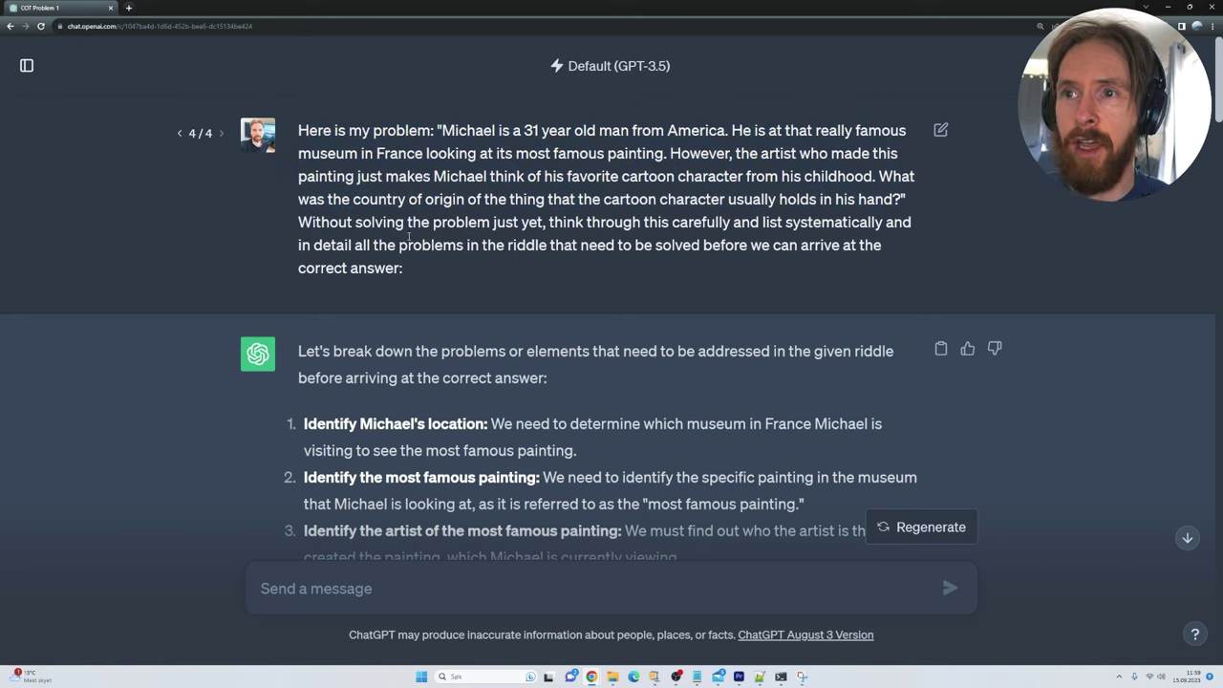
pyautogui.moveTo(298, 222); pyautogui.dragTo(425, 271)
pyautogui.click(424, 271)
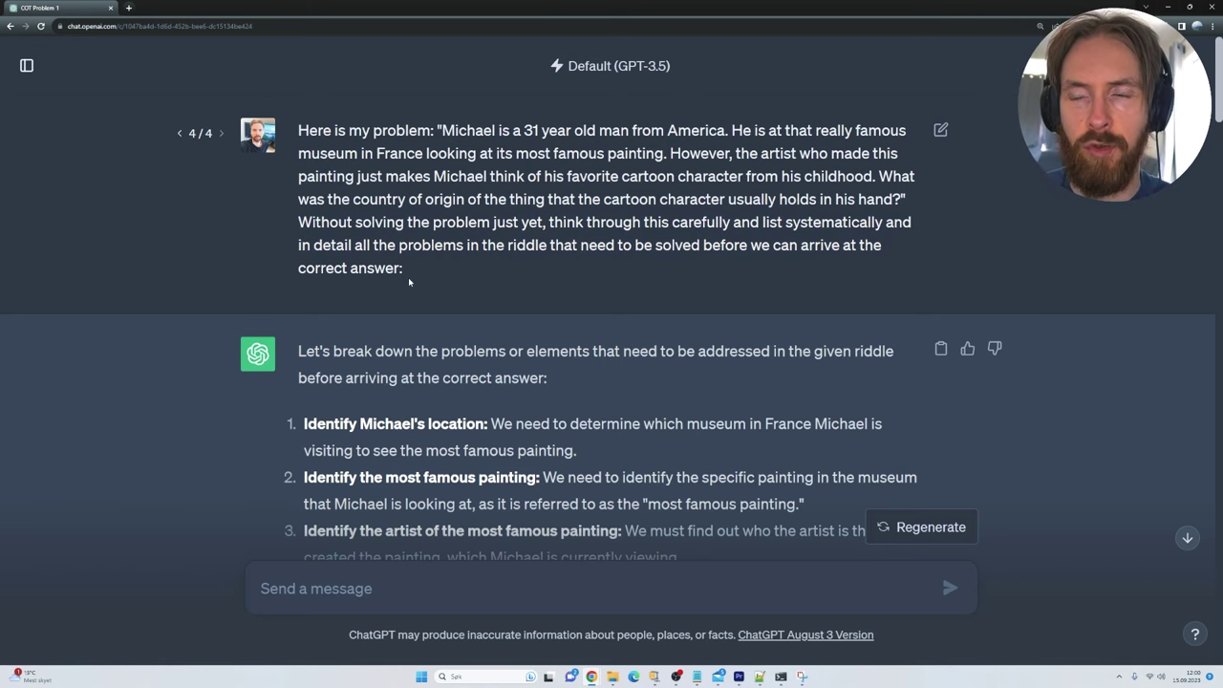
pyautogui.scroll(-3, 408, 277)
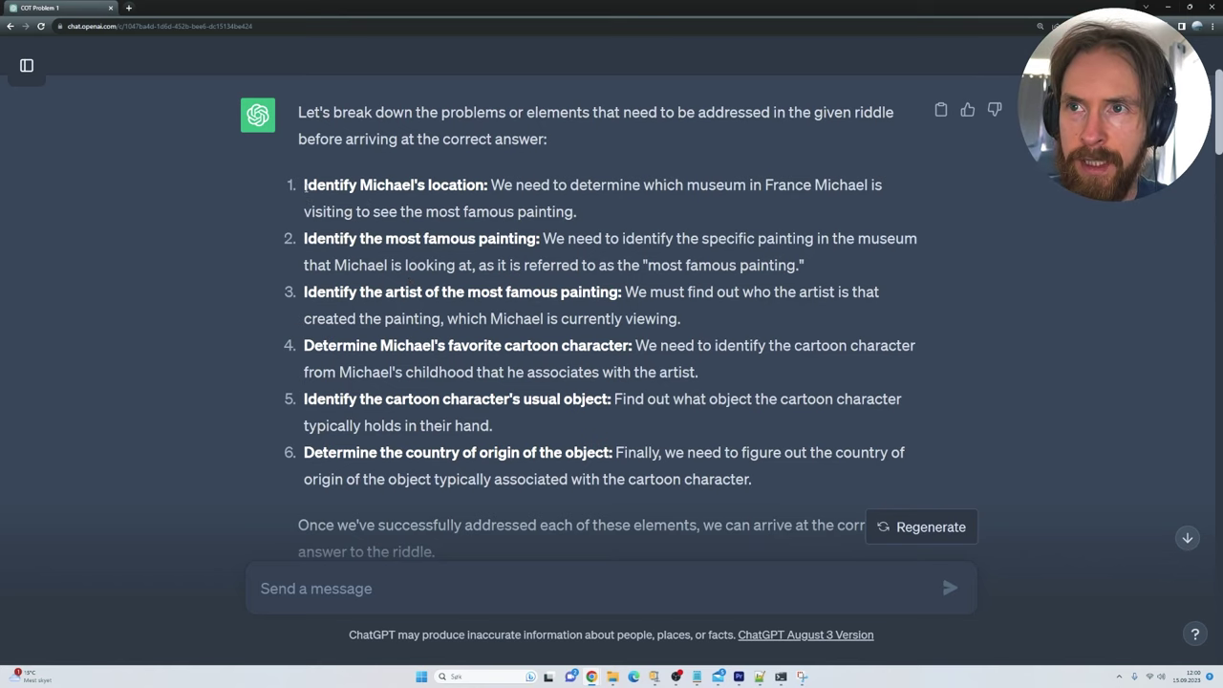
# Highlight the six sub-problems: location, painting, artist, cartoon character, object, country of origin
pyautogui.moveTo(304, 184); pyautogui.dragTo(487, 185)
pyautogui.moveTo(684, 185); pyautogui.dragTo(810, 188)
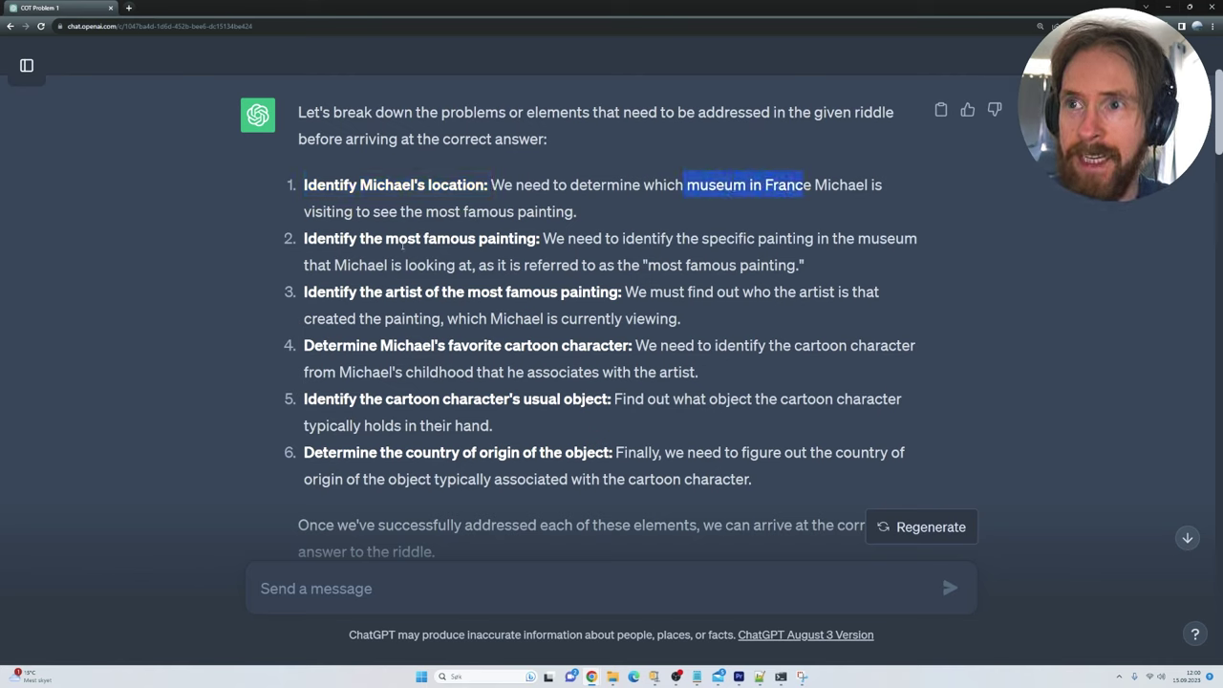
pyautogui.moveTo(317, 240); pyautogui.dragTo(541, 239)
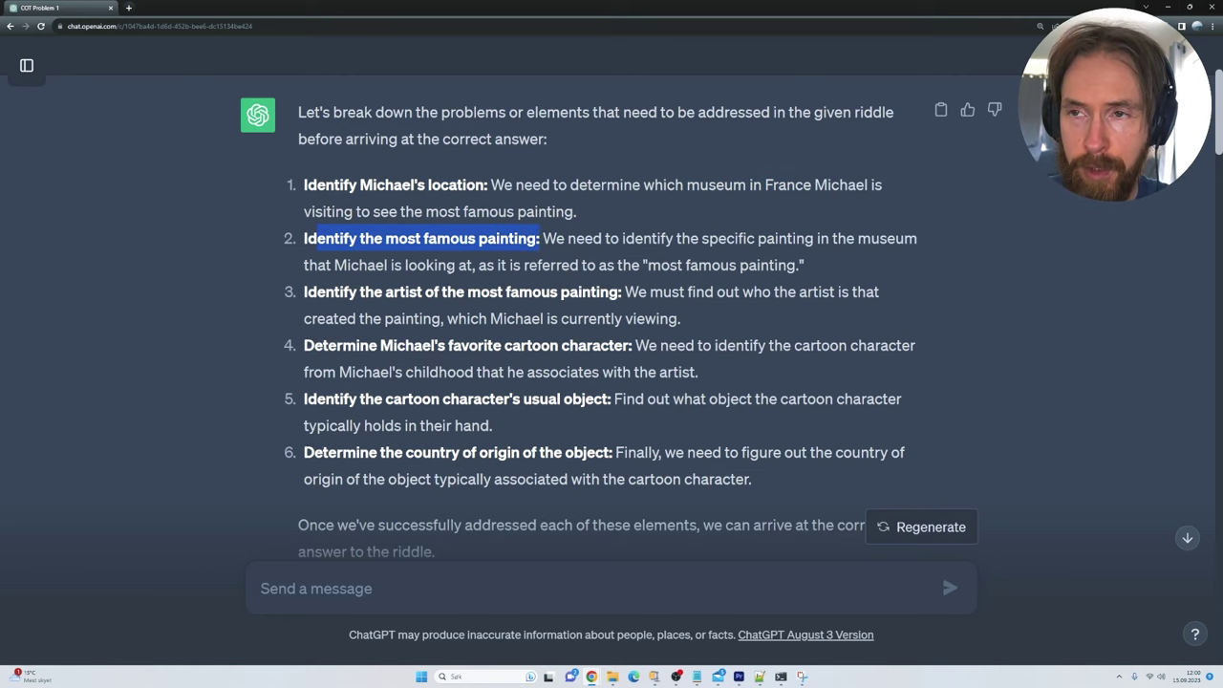
pyautogui.moveTo(304, 292); pyautogui.dragTo(618, 292)
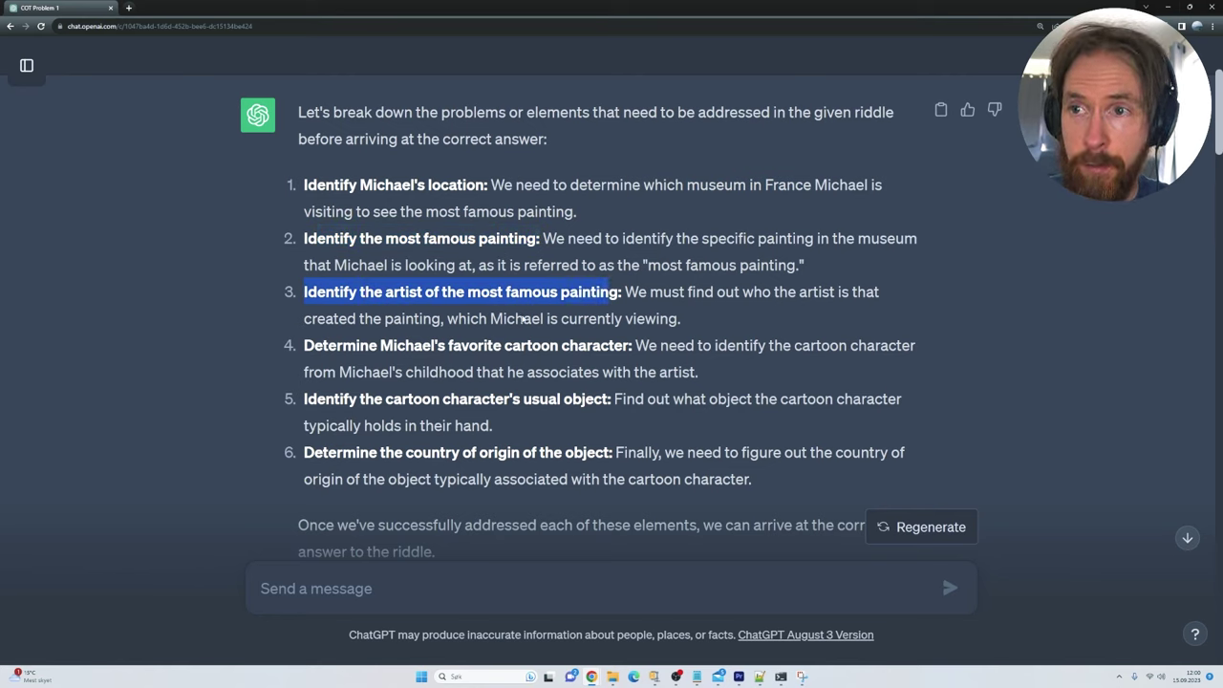
pyautogui.moveTo(304, 346); pyautogui.dragTo(626, 346)
pyautogui.moveTo(304, 400); pyautogui.dragTo(585, 399)
pyautogui.moveTo(304, 452); pyautogui.dragTo(610, 453)
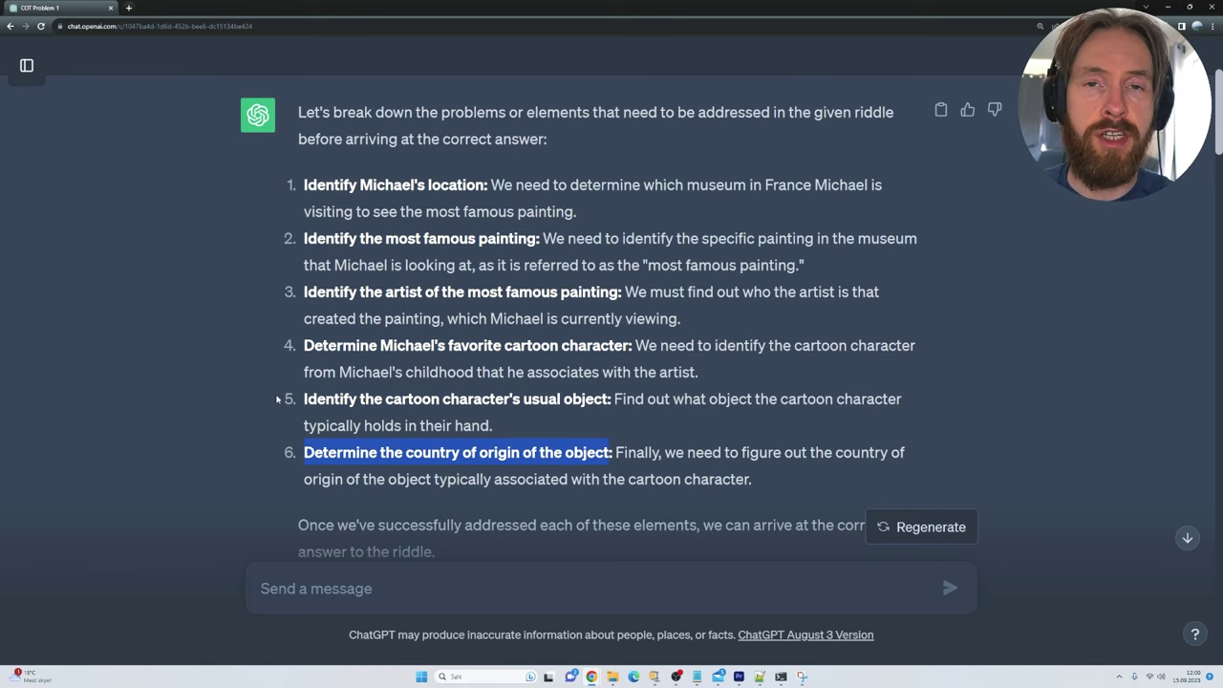
pyautogui.click(228, 380)
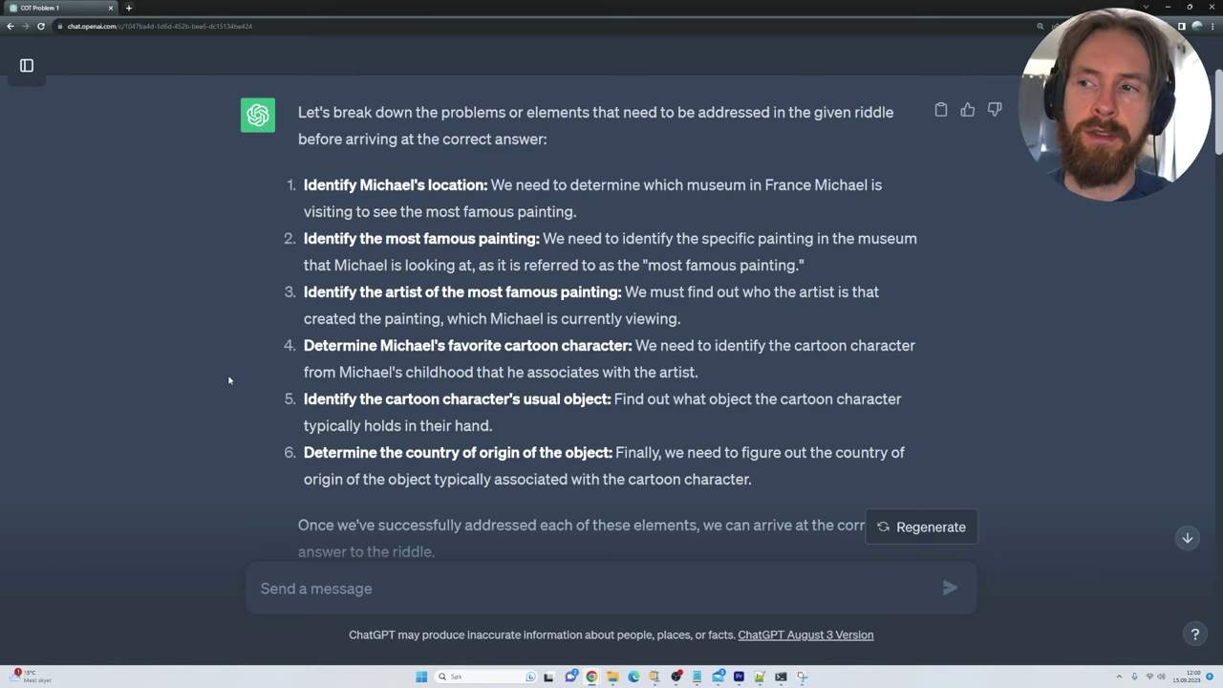
pyautogui.scroll(-2, 228, 380)
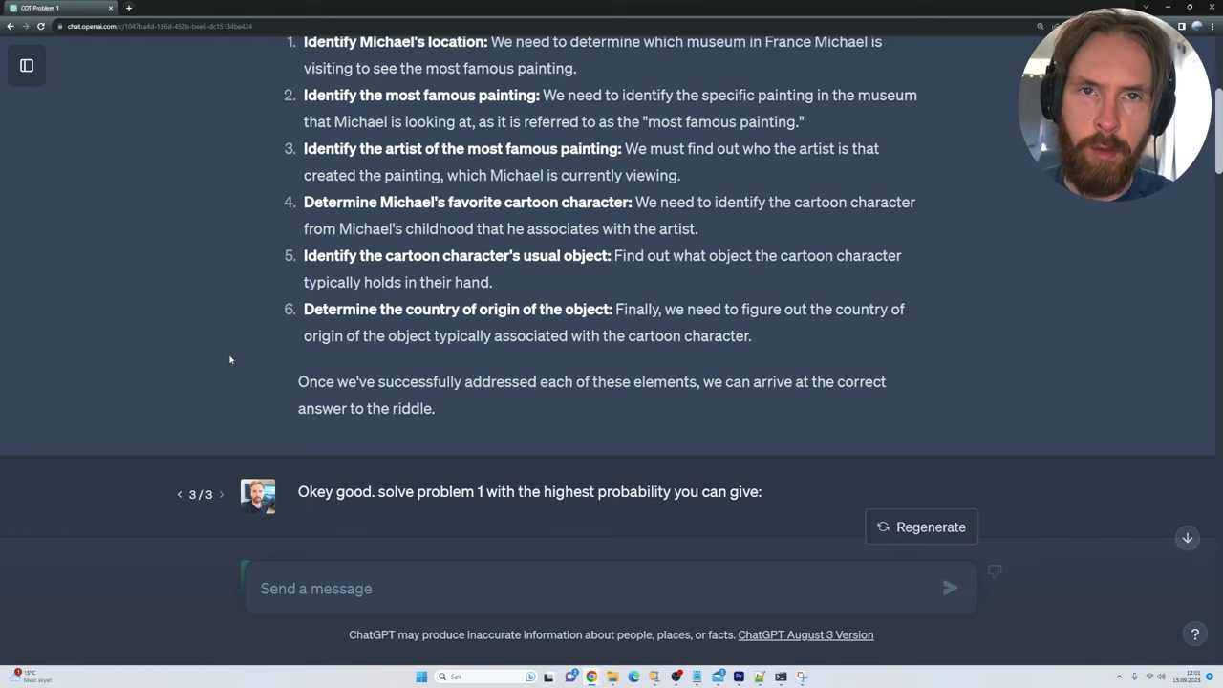
pyautogui.scroll(-5, 229, 359)
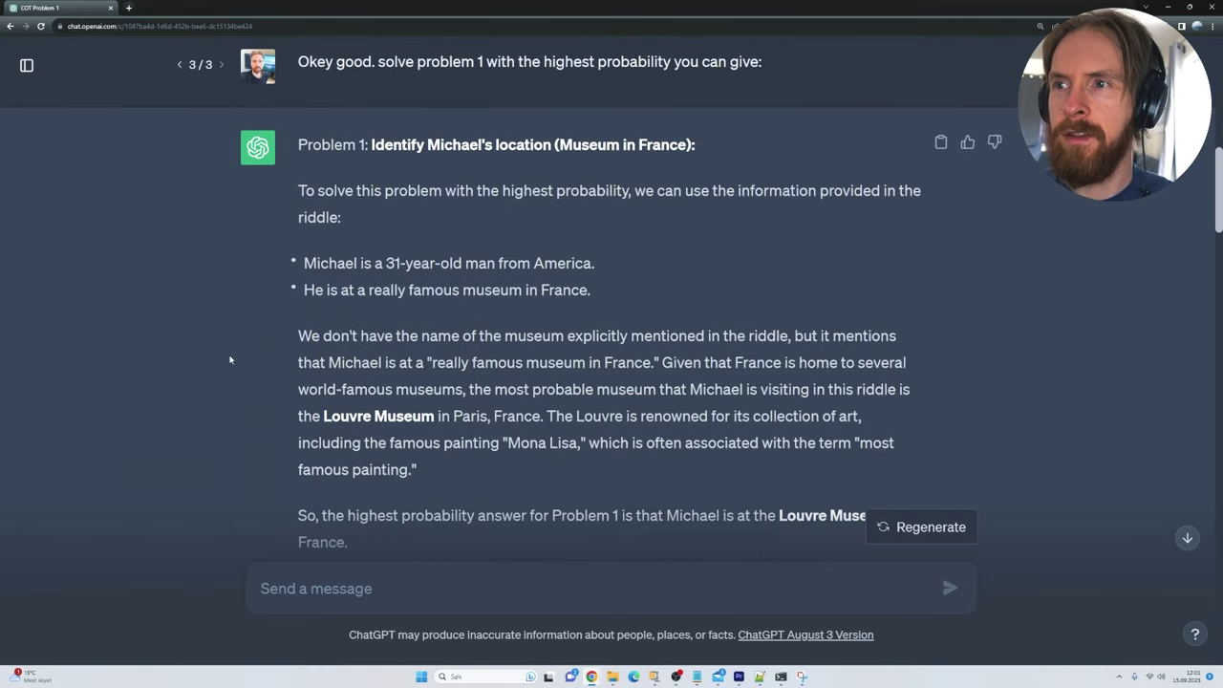
pyautogui.scroll(1, 382, 267)
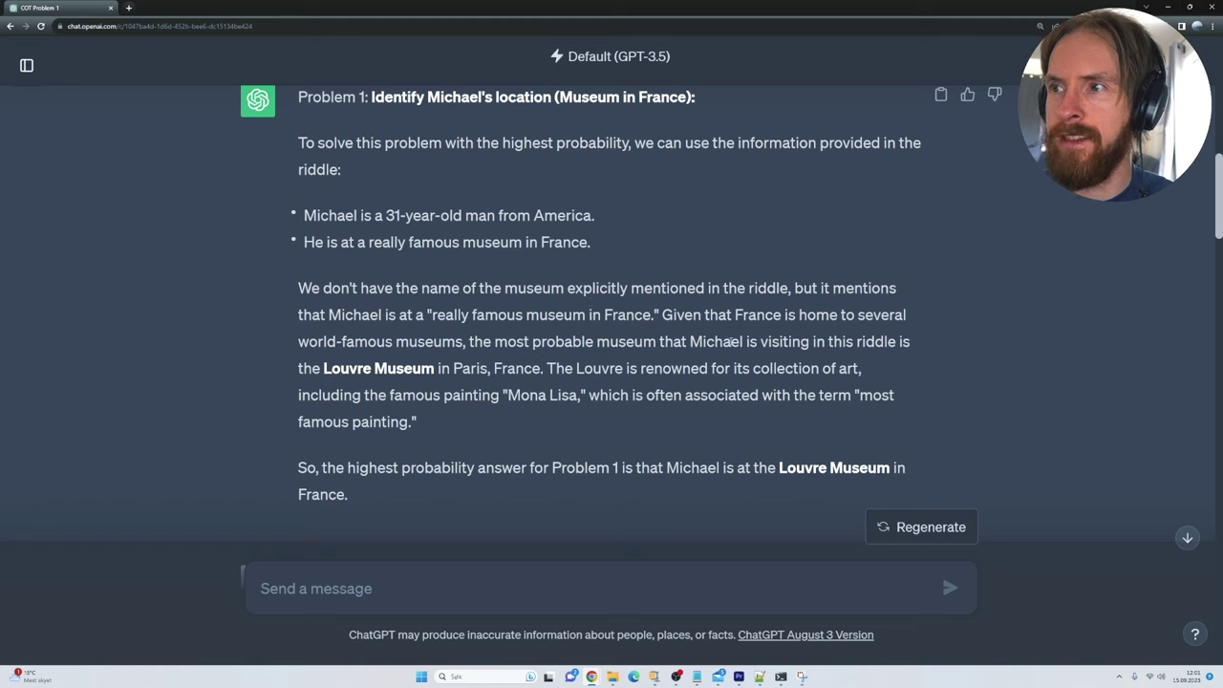
pyautogui.moveTo(751, 342); pyautogui.dragTo(435, 373)
pyautogui.click(308, 383)
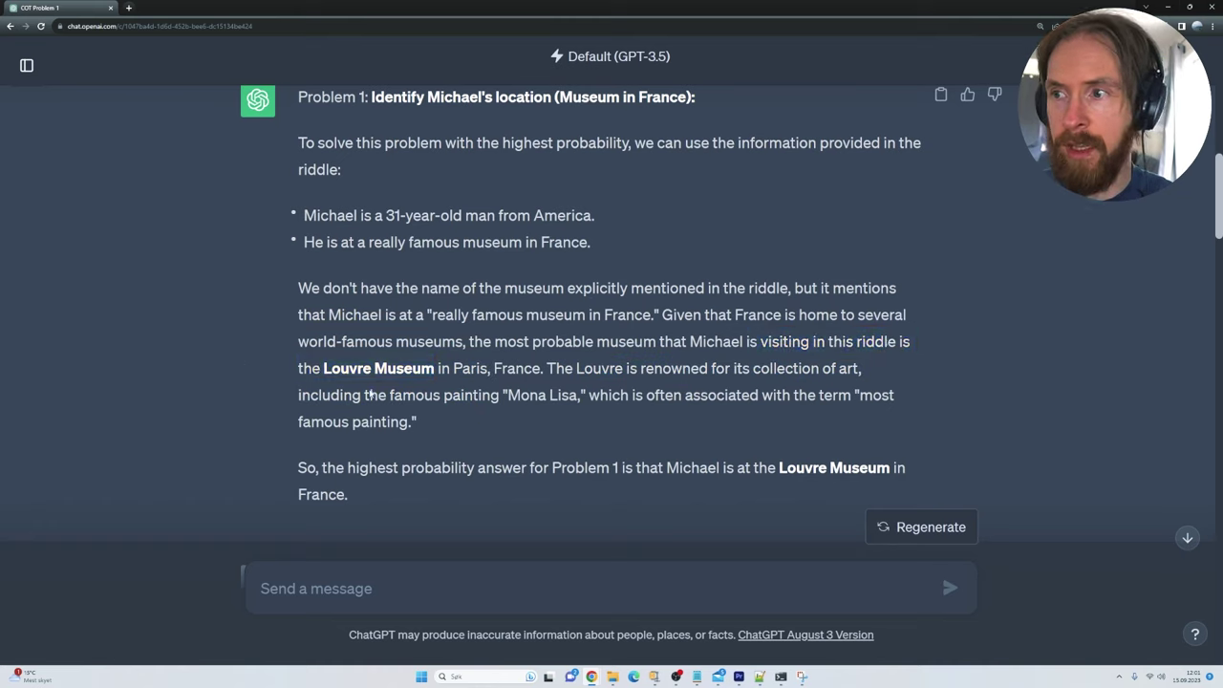
pyautogui.moveTo(402, 467); pyautogui.dragTo(390, 500)
pyautogui.click(390, 500)
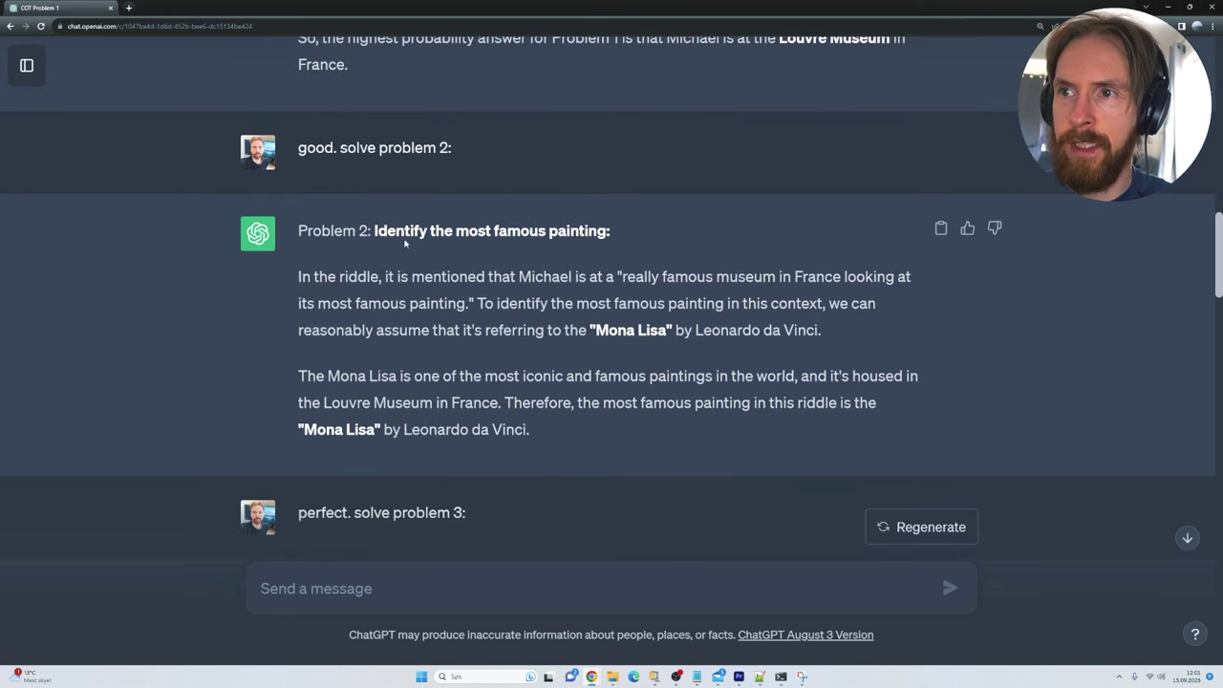
pyautogui.moveTo(386, 231); pyautogui.dragTo(612, 233)
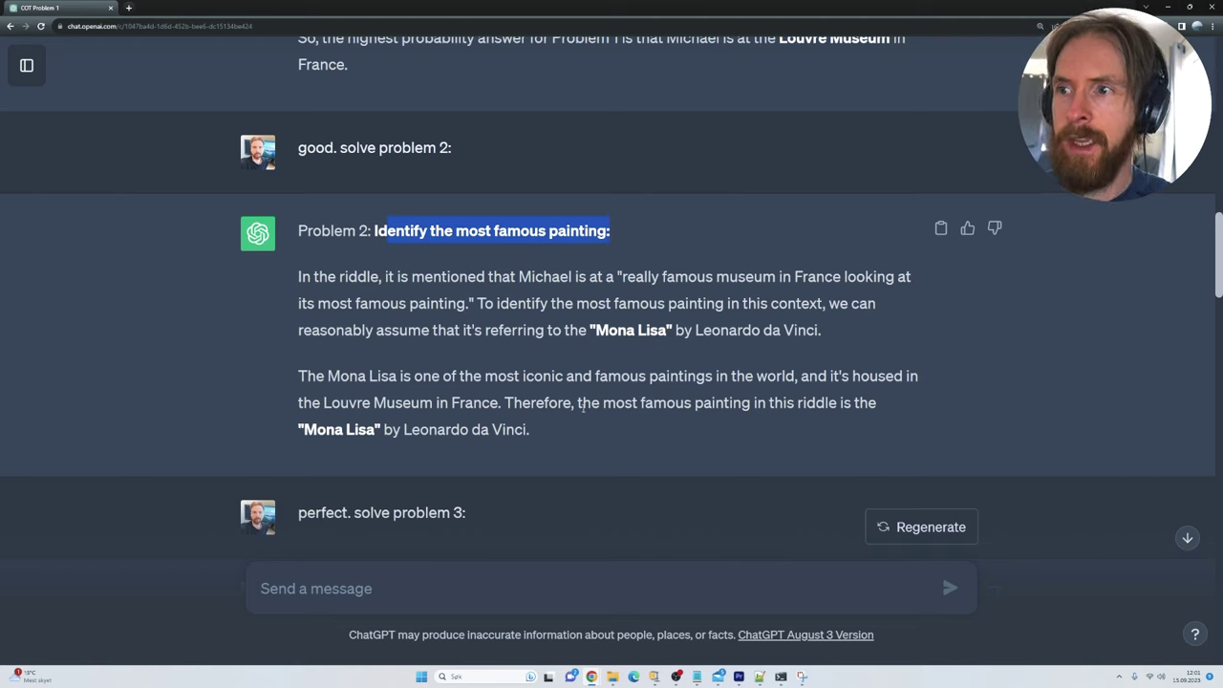
pyautogui.moveTo(512, 403); pyautogui.dragTo(531, 431)
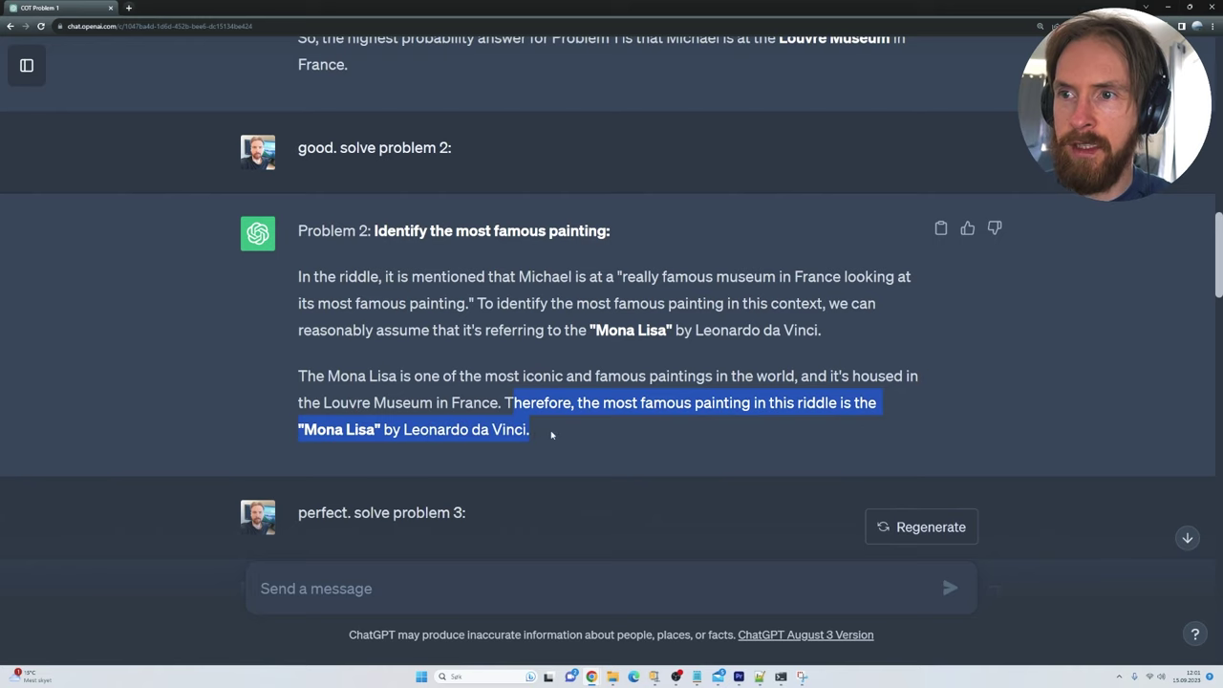
pyautogui.click(564, 439)
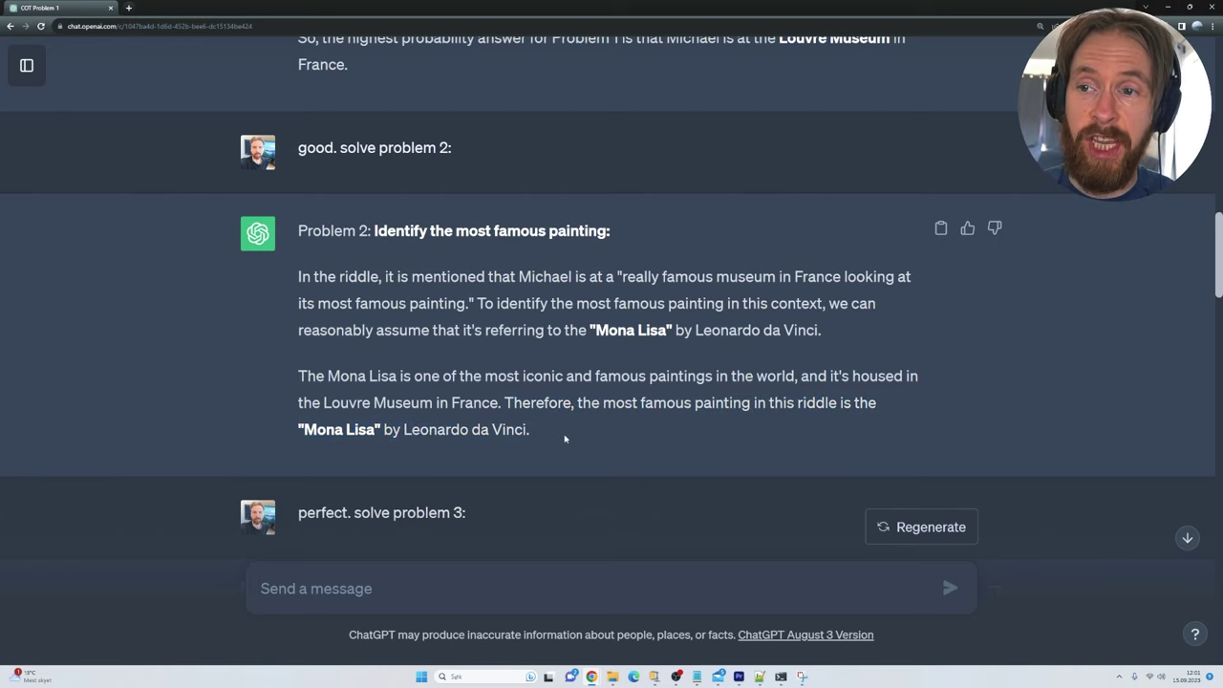
pyautogui.scroll(-2, 564, 438)
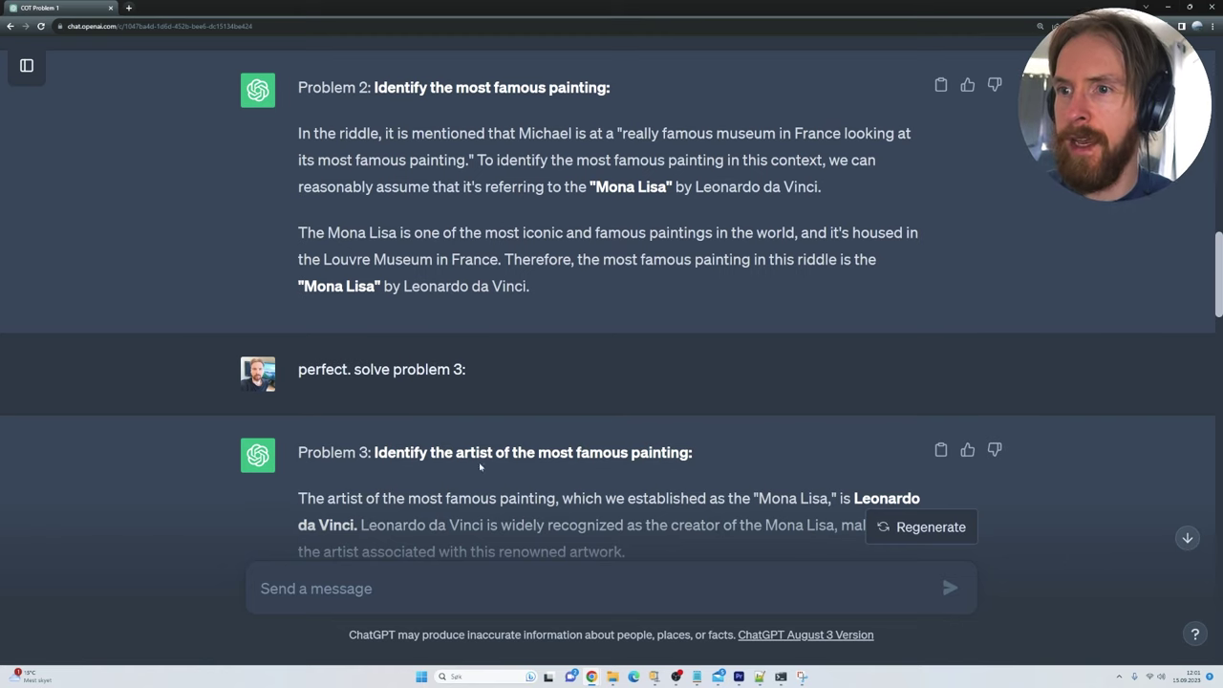
pyautogui.moveTo(376, 452); pyautogui.dragTo(715, 459)
pyautogui.click(693, 466)
pyautogui.scroll(-2, 694, 465)
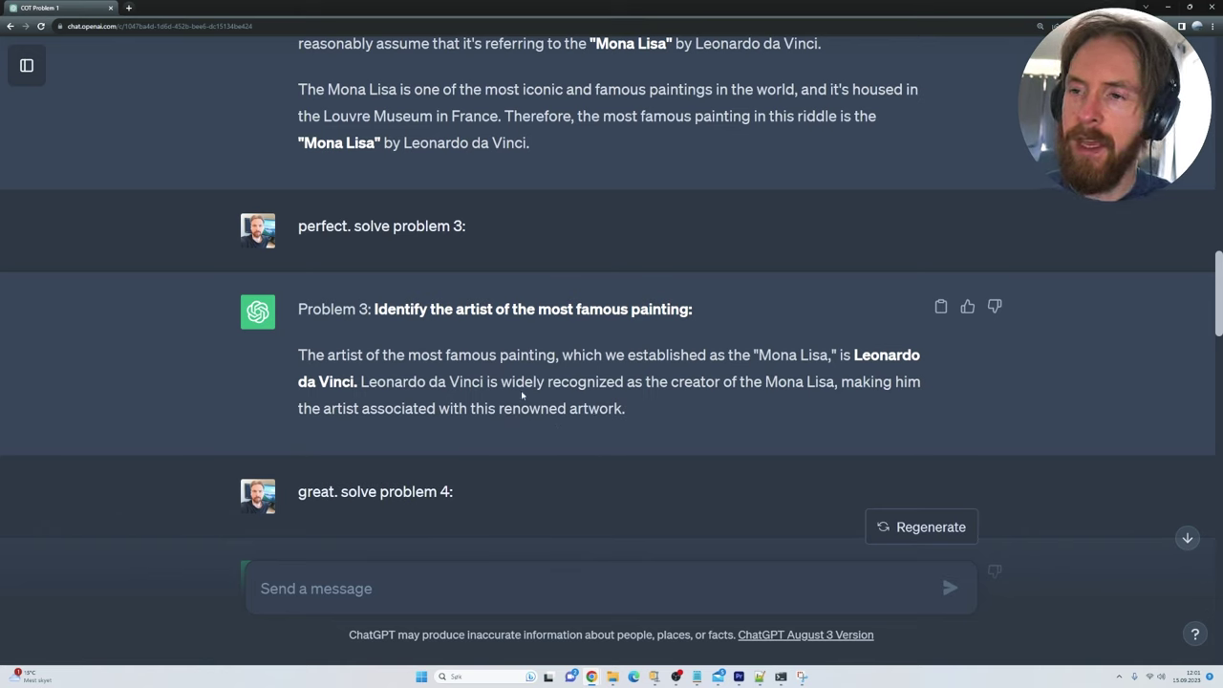
pyautogui.scroll(-3, 558, 402)
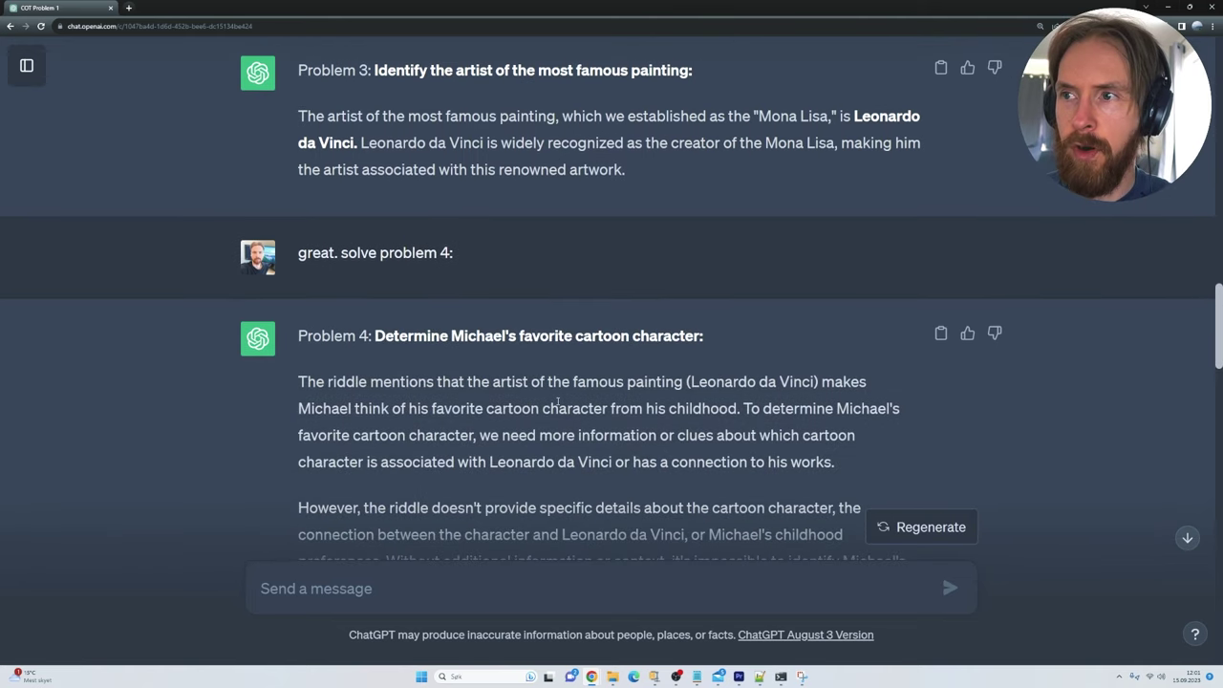
pyautogui.scroll(-1, 558, 403)
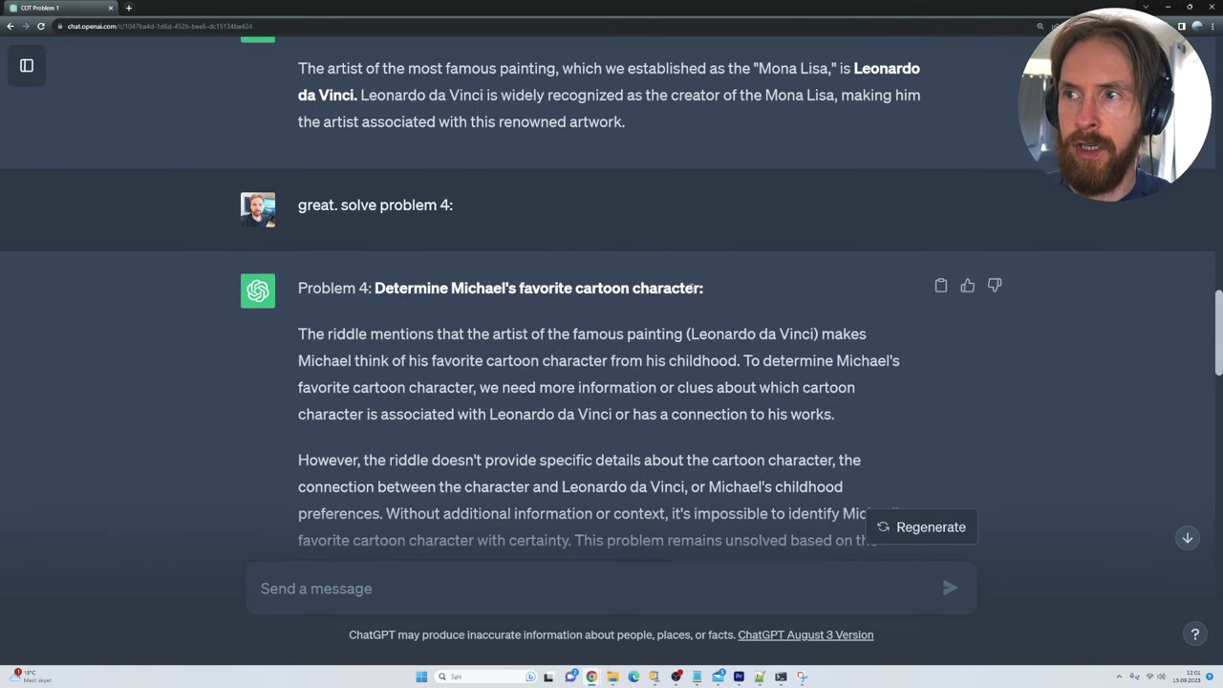
pyautogui.scroll(-2, 584, 301)
pyautogui.scroll(1, 647, 427)
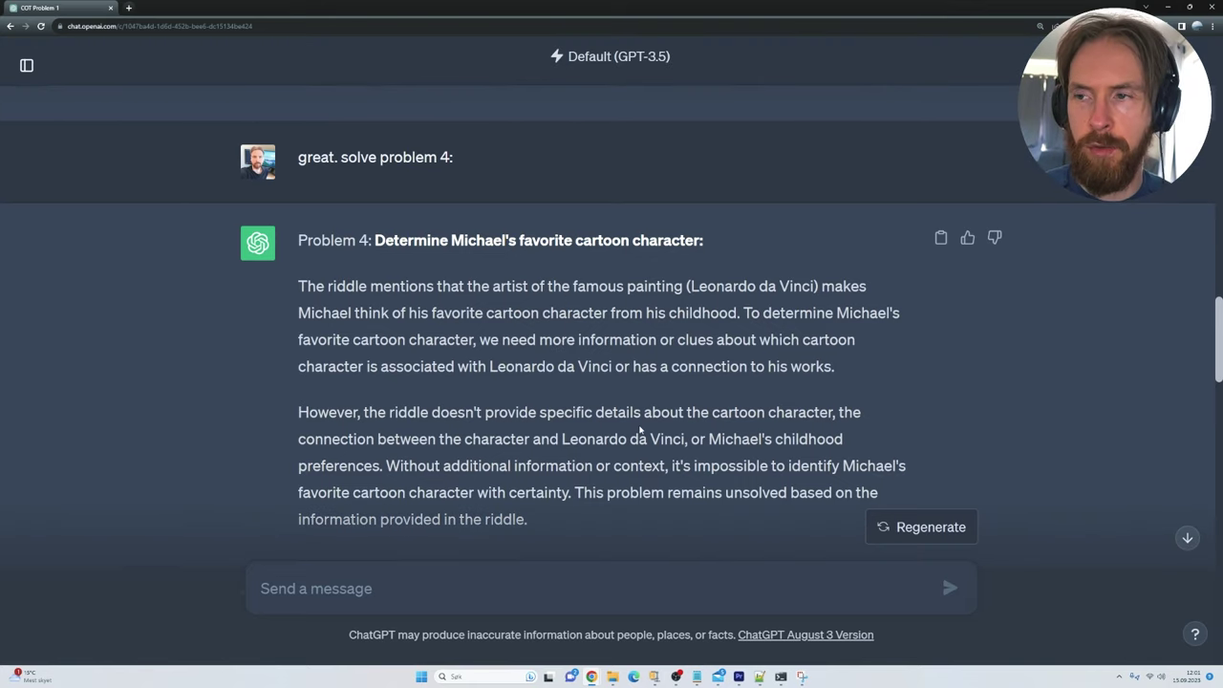
pyautogui.scroll(-1, 669, 382)
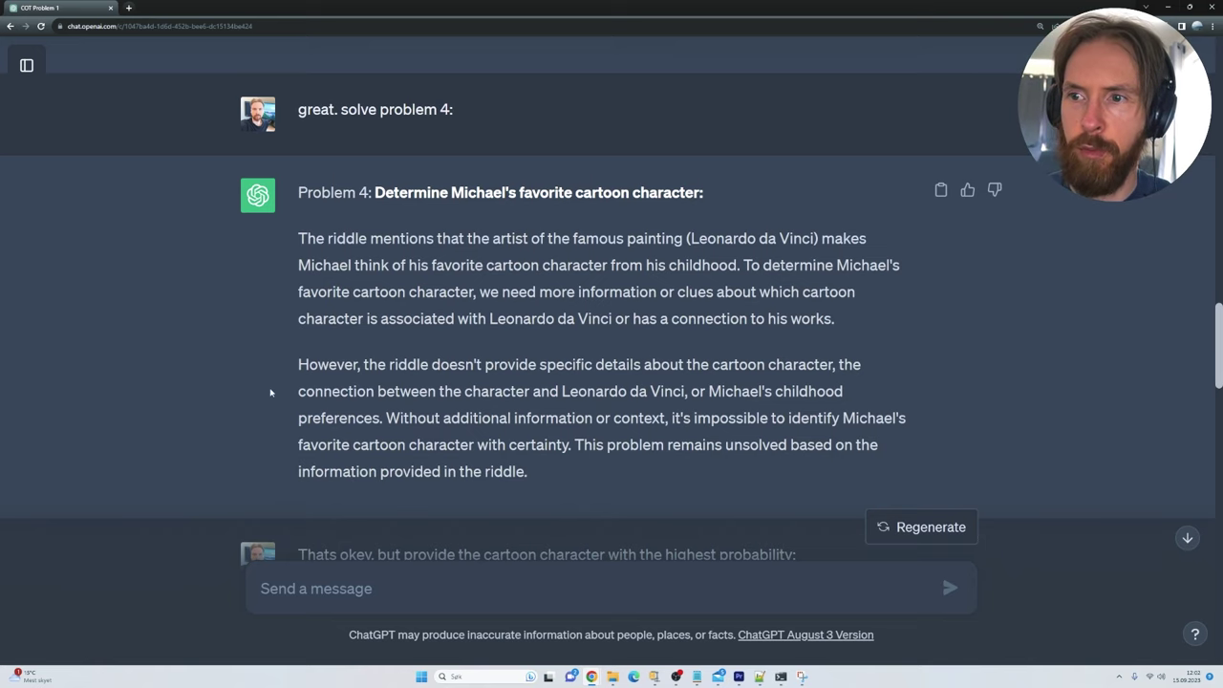
pyautogui.scroll(-2, 269, 392)
pyautogui.moveTo(298, 458); pyautogui.dragTo(820, 464)
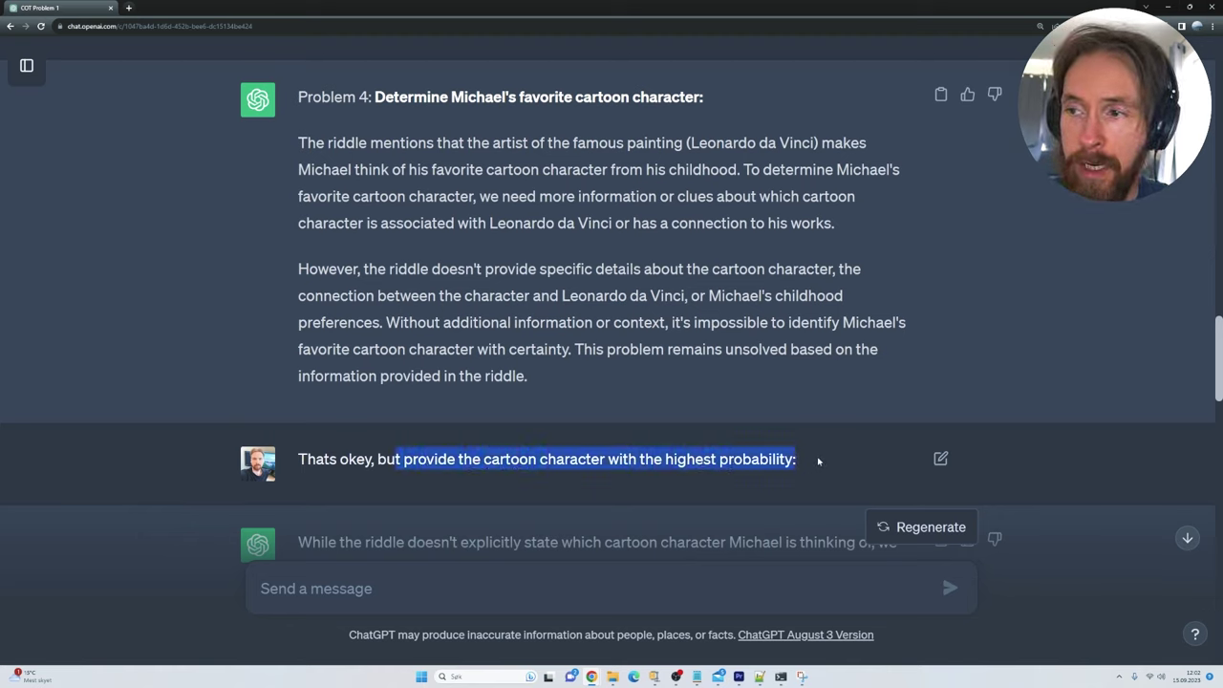
pyautogui.click(819, 460)
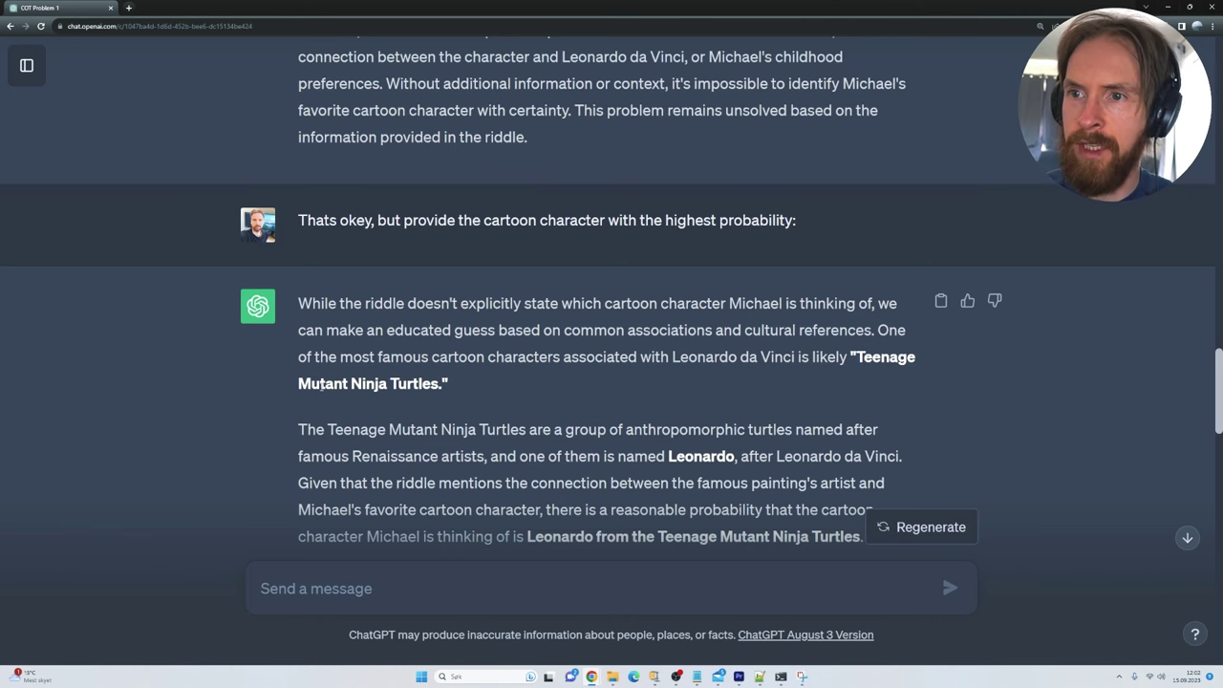
pyautogui.scroll(-1, 501, 383)
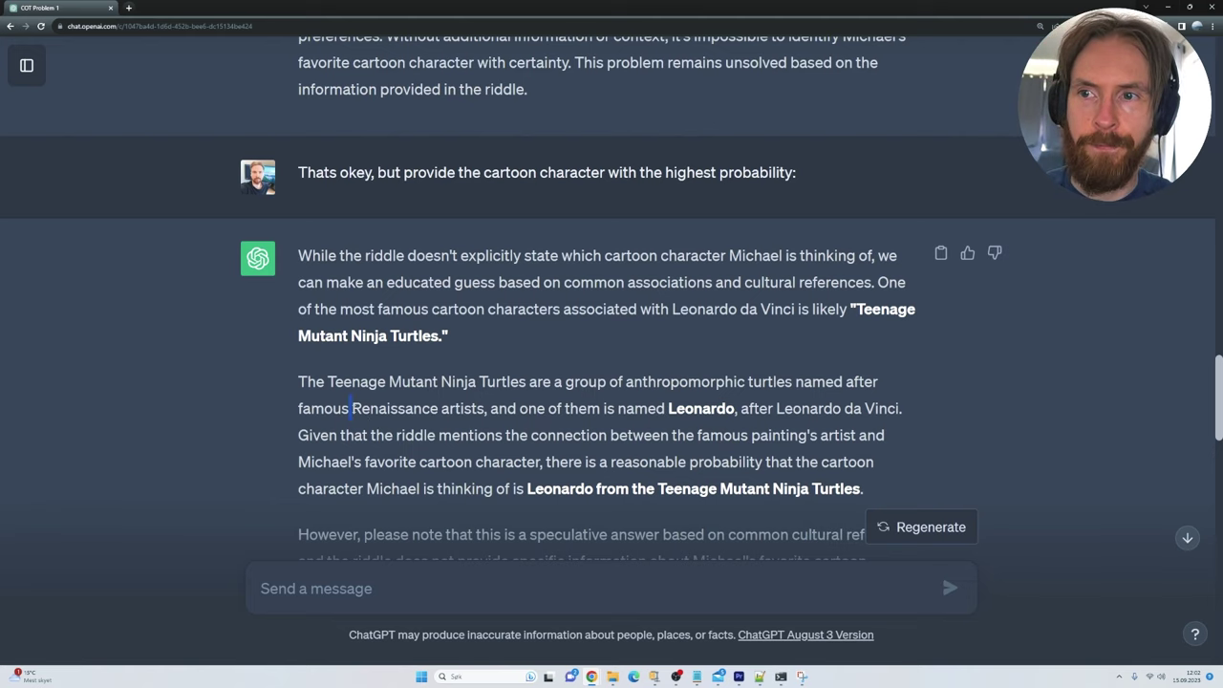
pyautogui.moveTo(351, 408); pyautogui.dragTo(489, 408)
pyautogui.moveTo(670, 409); pyautogui.dragTo(739, 409)
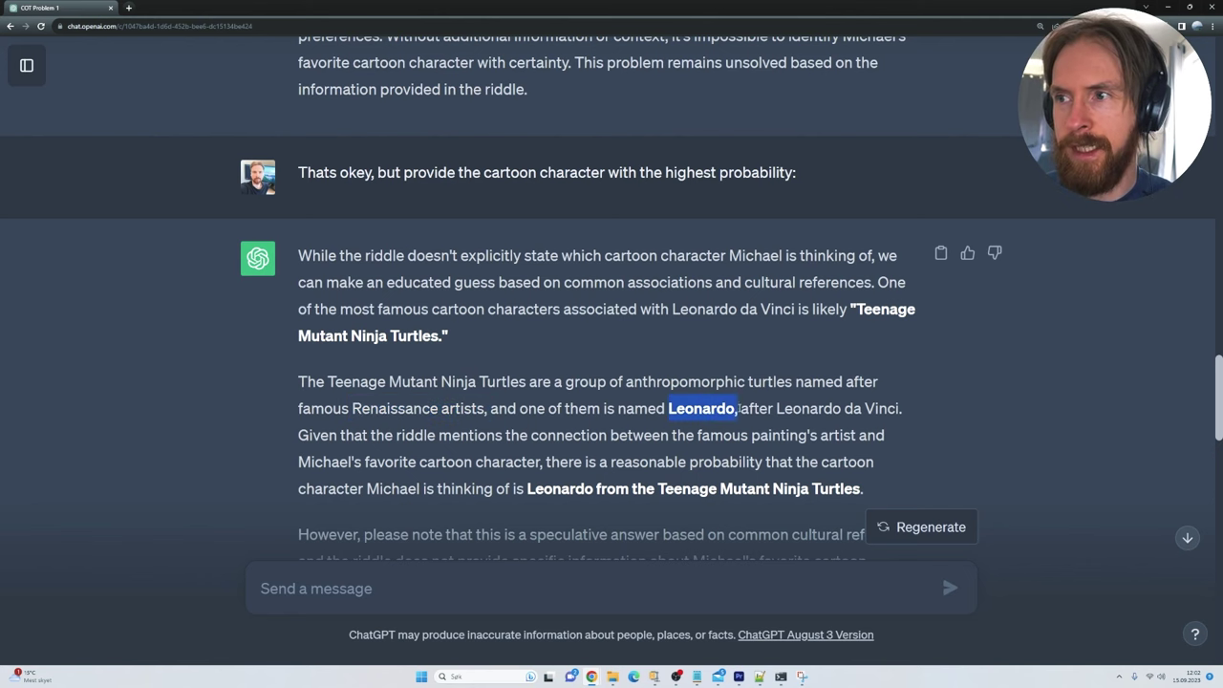
pyautogui.scroll(-1, 633, 400)
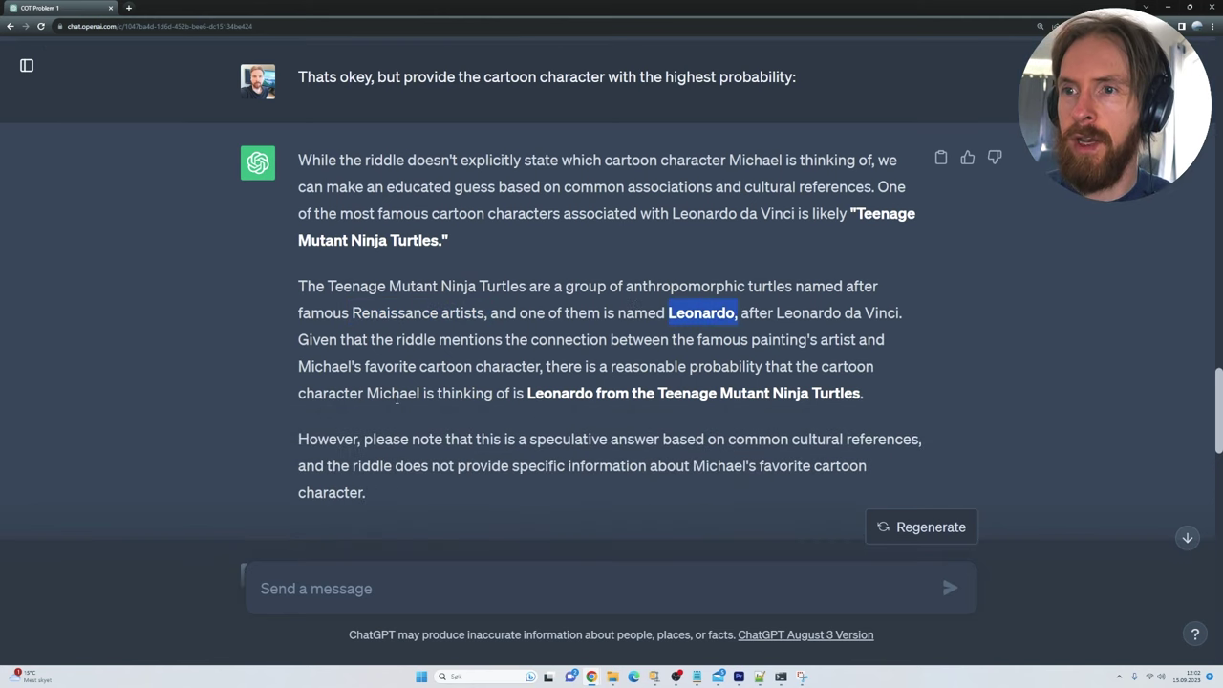
pyautogui.moveTo(616, 367); pyautogui.dragTo(892, 400)
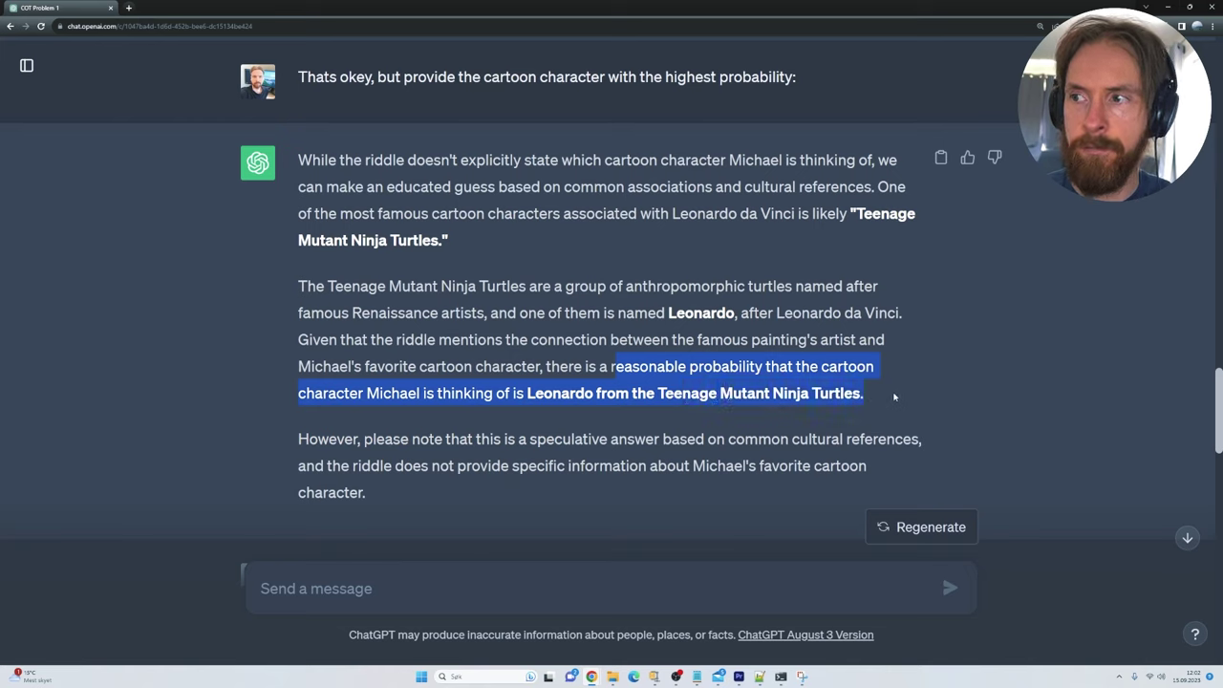
pyautogui.click(894, 395)
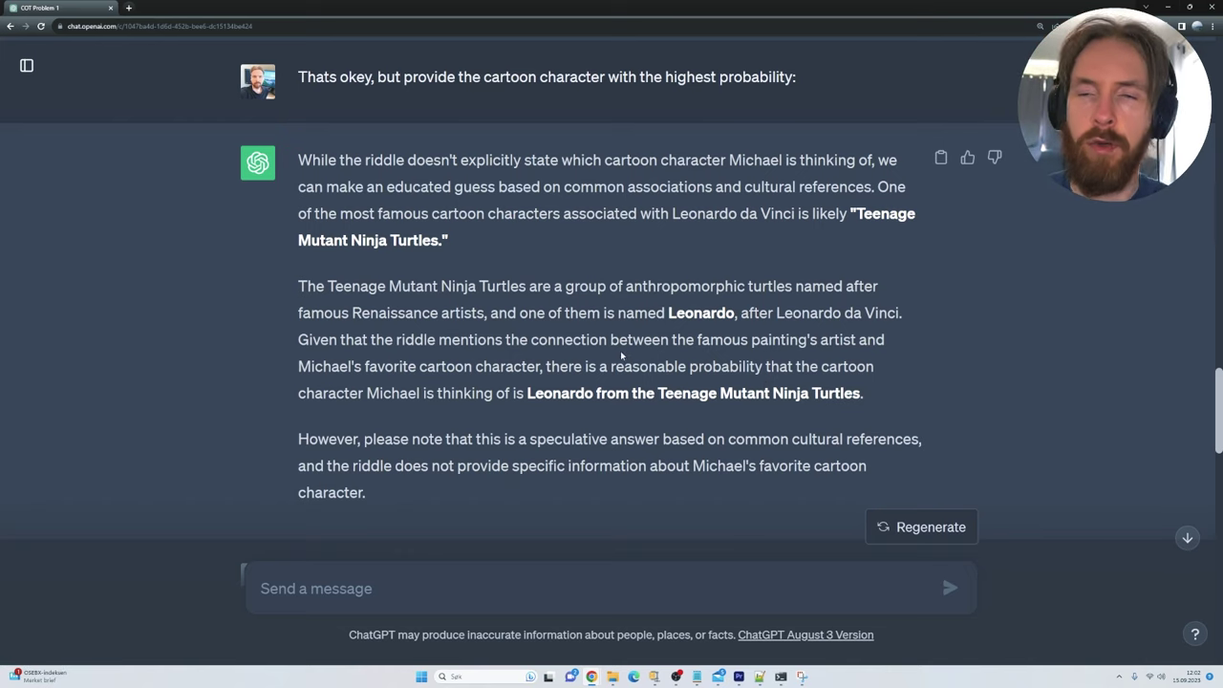
# Read the problem 5 reply, highlighting 'a pair of katanas'
pyautogui.scroll(-4, 541, 354)
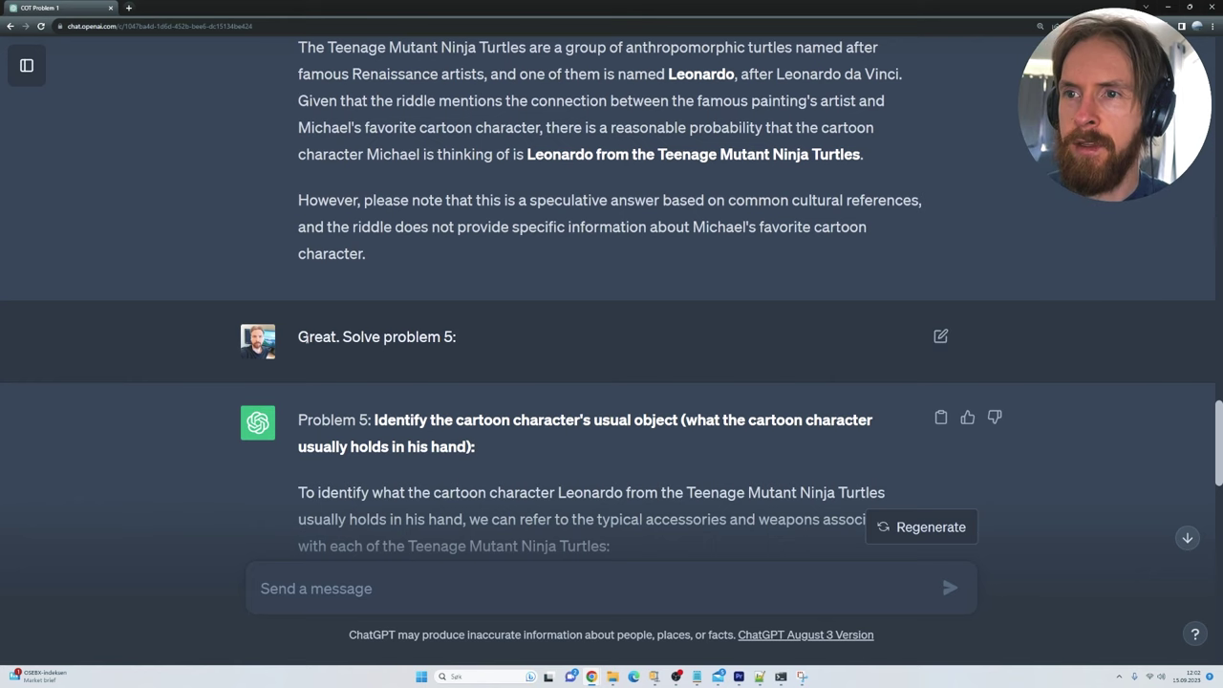
pyautogui.scroll(-1, 504, 345)
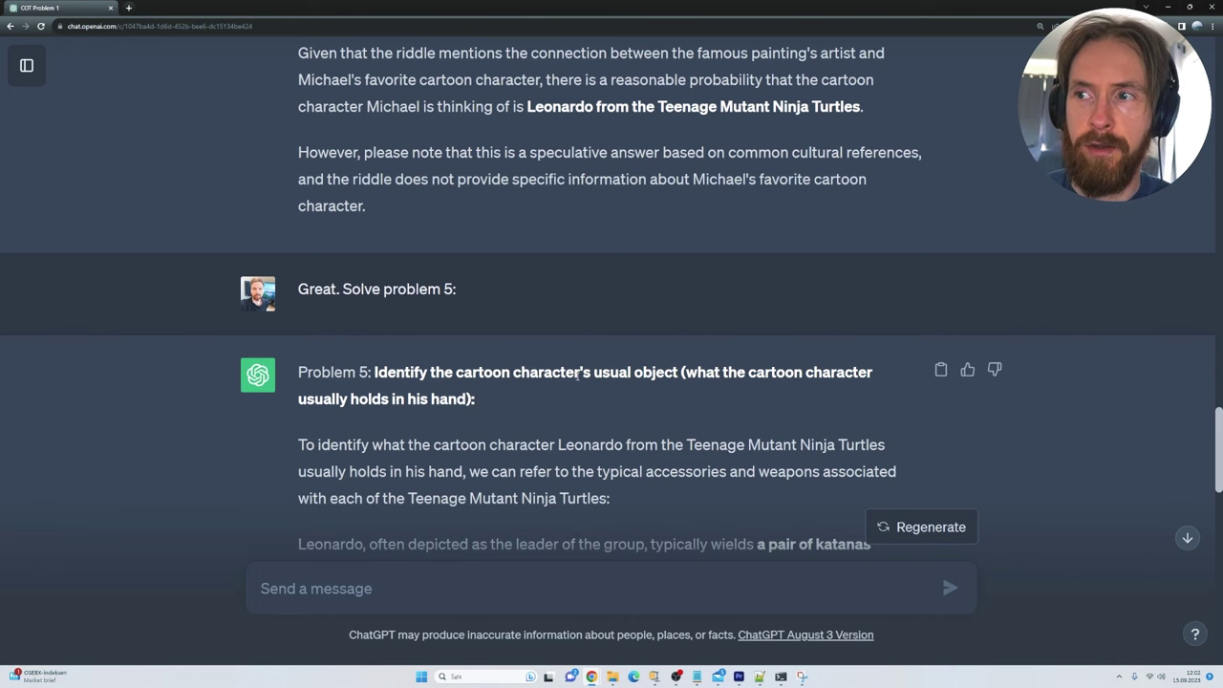
pyautogui.scroll(-3, 577, 375)
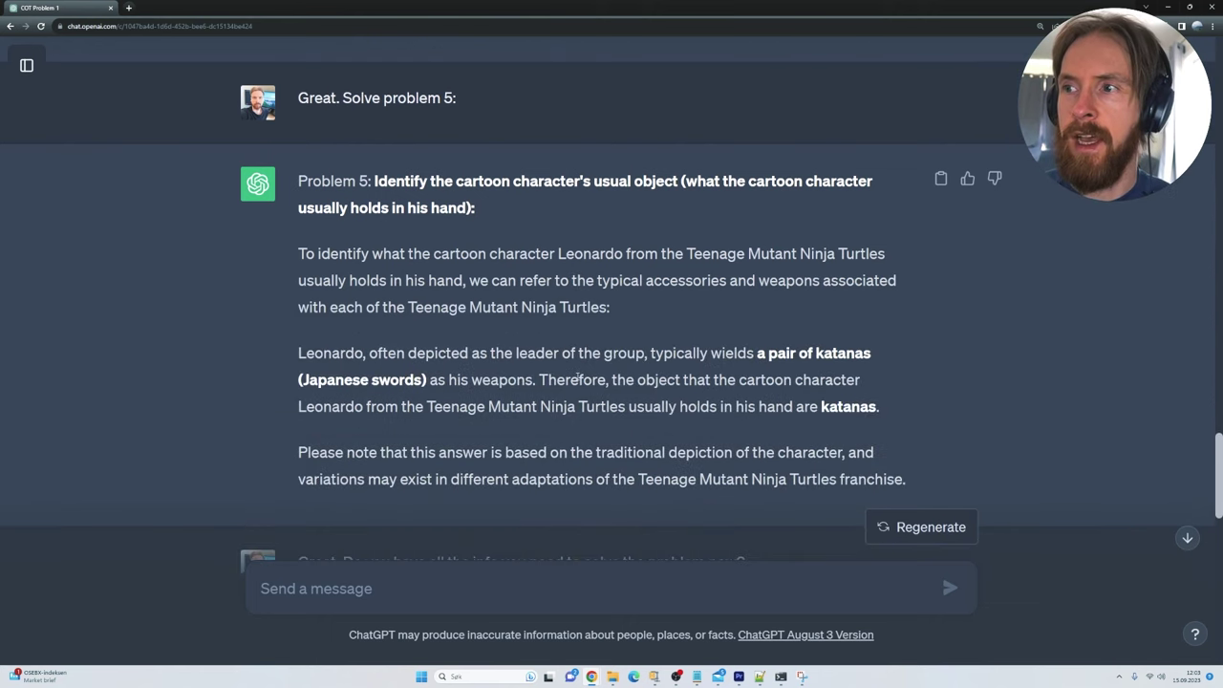
pyautogui.scroll(1, 577, 376)
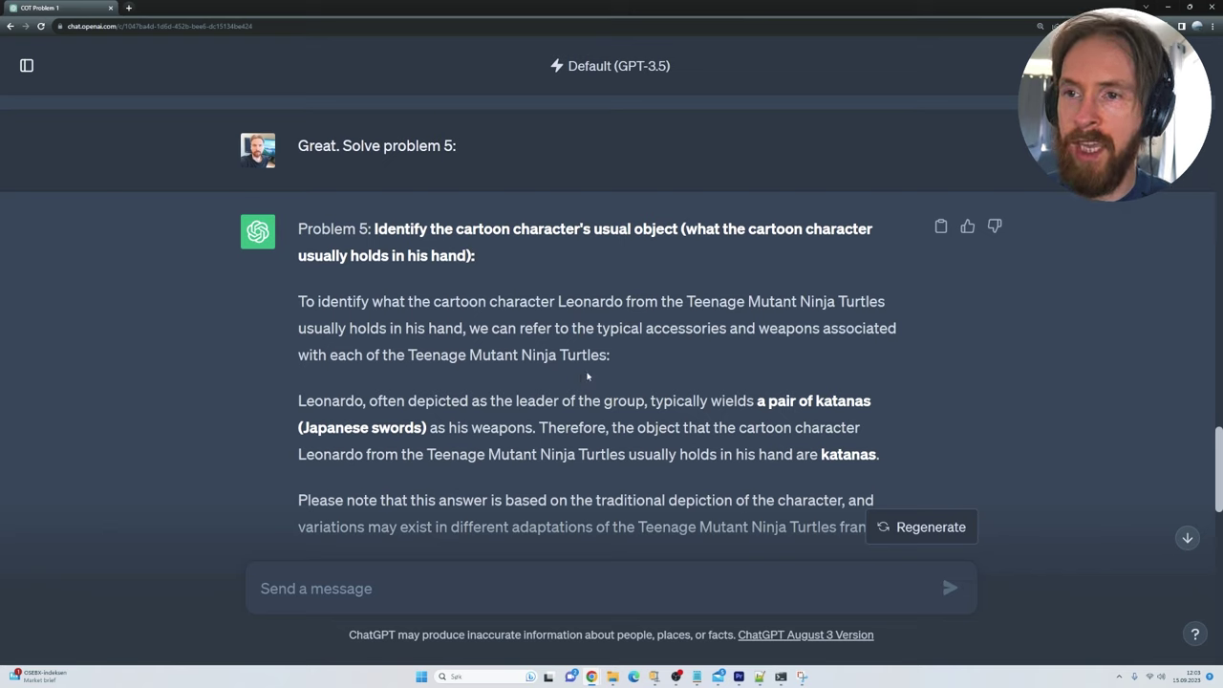
pyautogui.moveTo(760, 402); pyautogui.dragTo(885, 401)
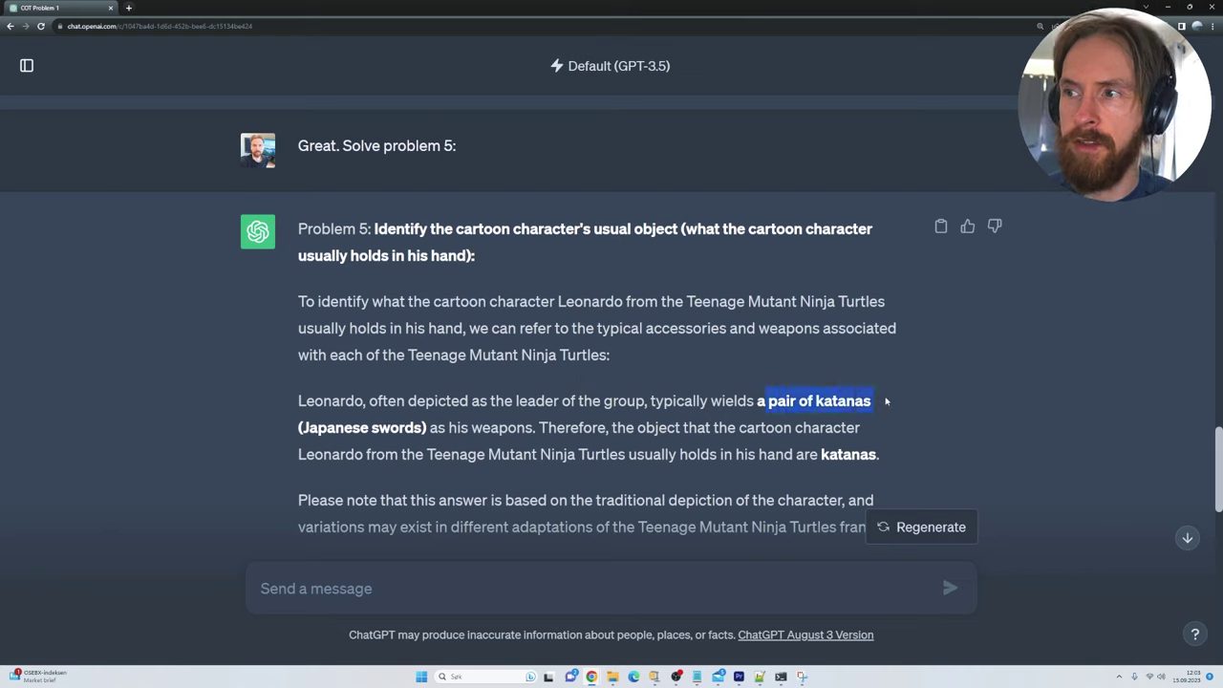
pyautogui.click(849, 379)
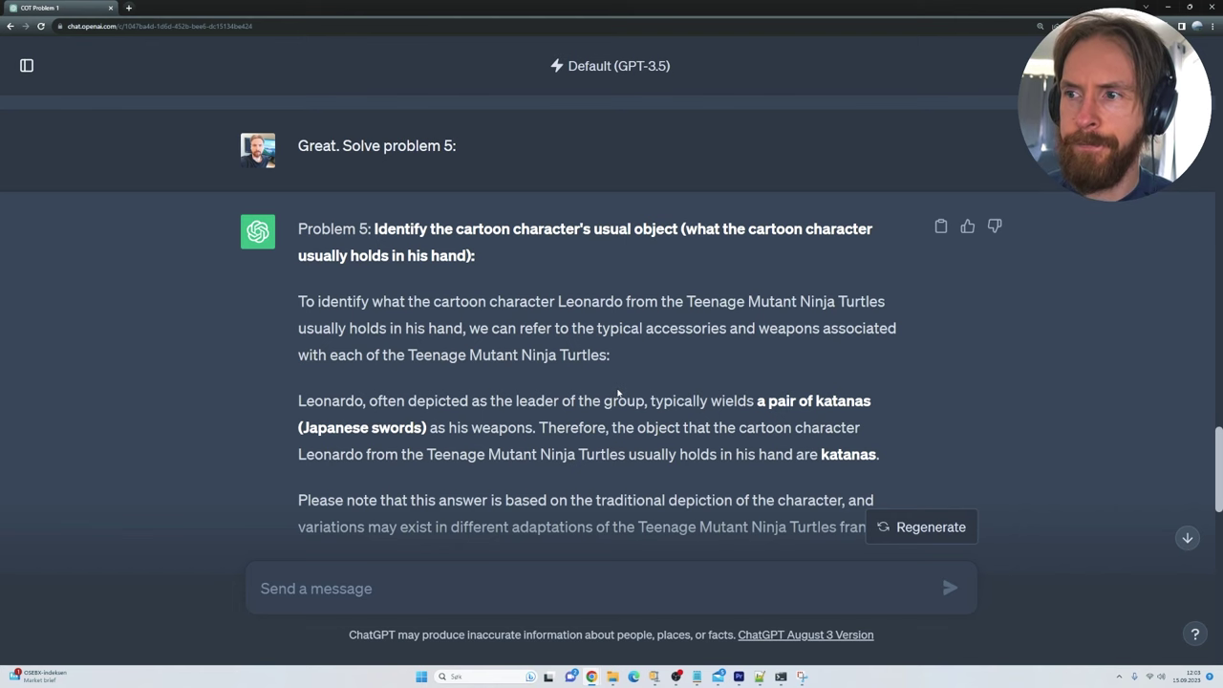
# Move on to the follow-up question asking whether all the info is available
pyautogui.scroll(-1, 619, 391)
pyautogui.scroll(-2, 618, 392)
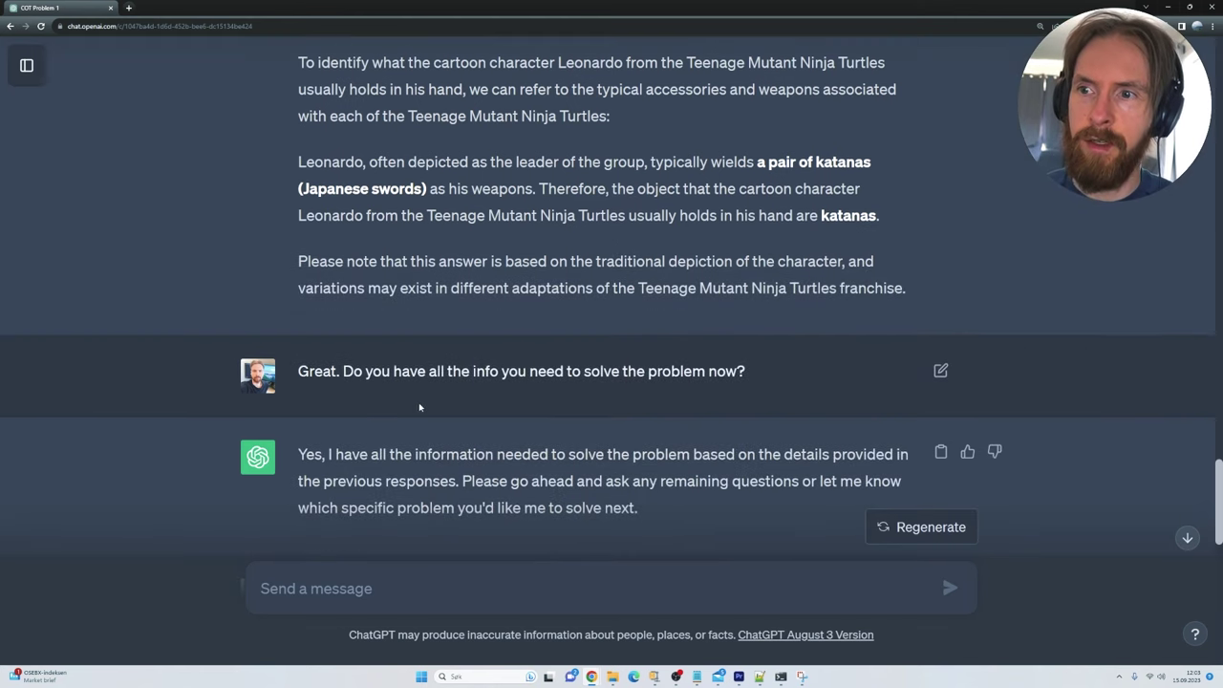
pyautogui.moveTo(340, 374); pyautogui.dragTo(747, 376)
pyautogui.click(751, 376)
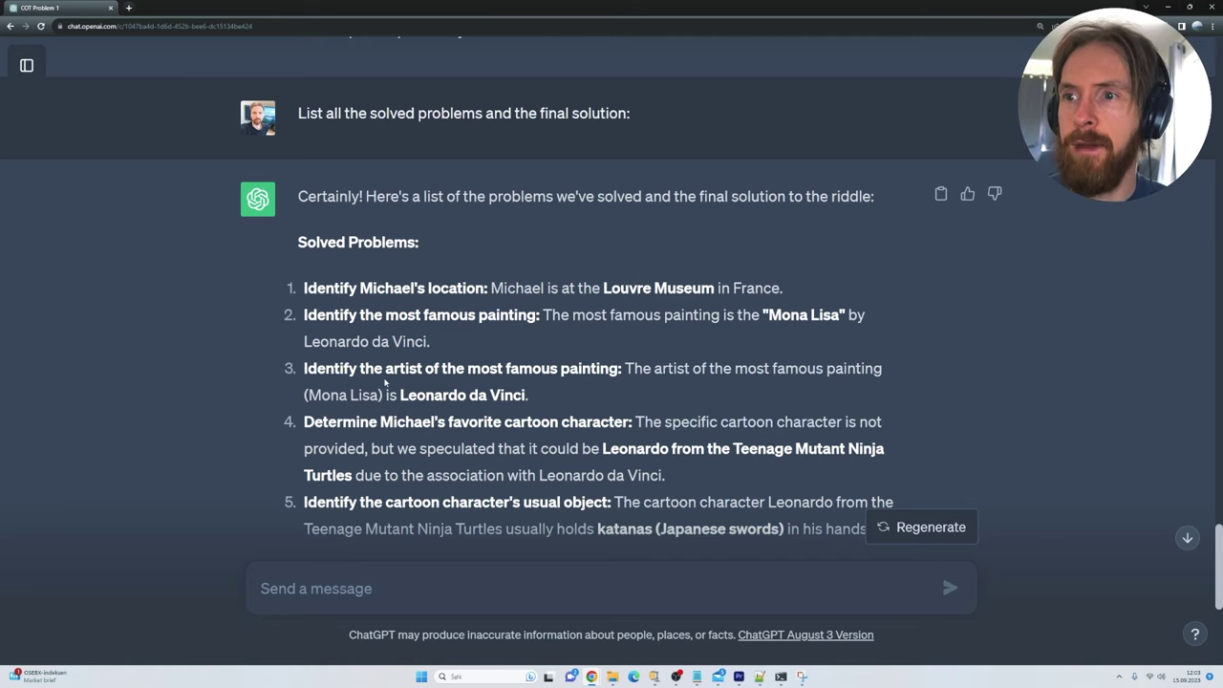
# Highlight Leonardo in the solved-problems list and the final solution naming Japan
pyautogui.scroll(-1, 486, 379)
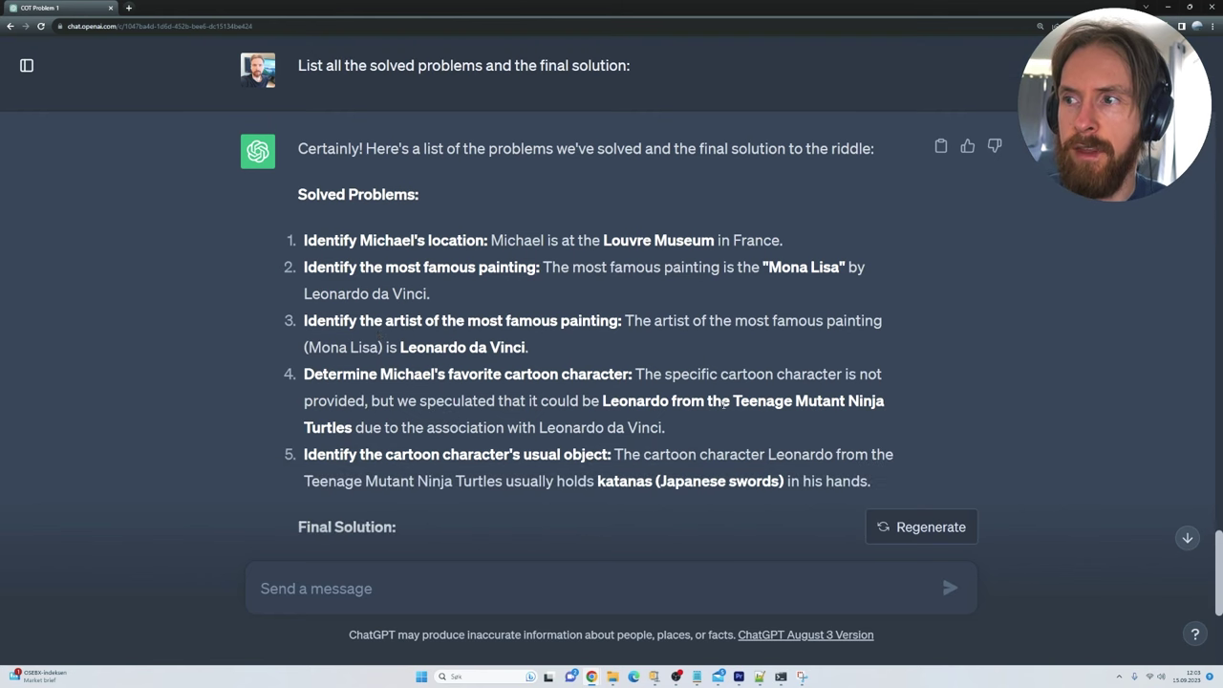
pyautogui.moveTo(602, 400); pyautogui.dragTo(684, 400)
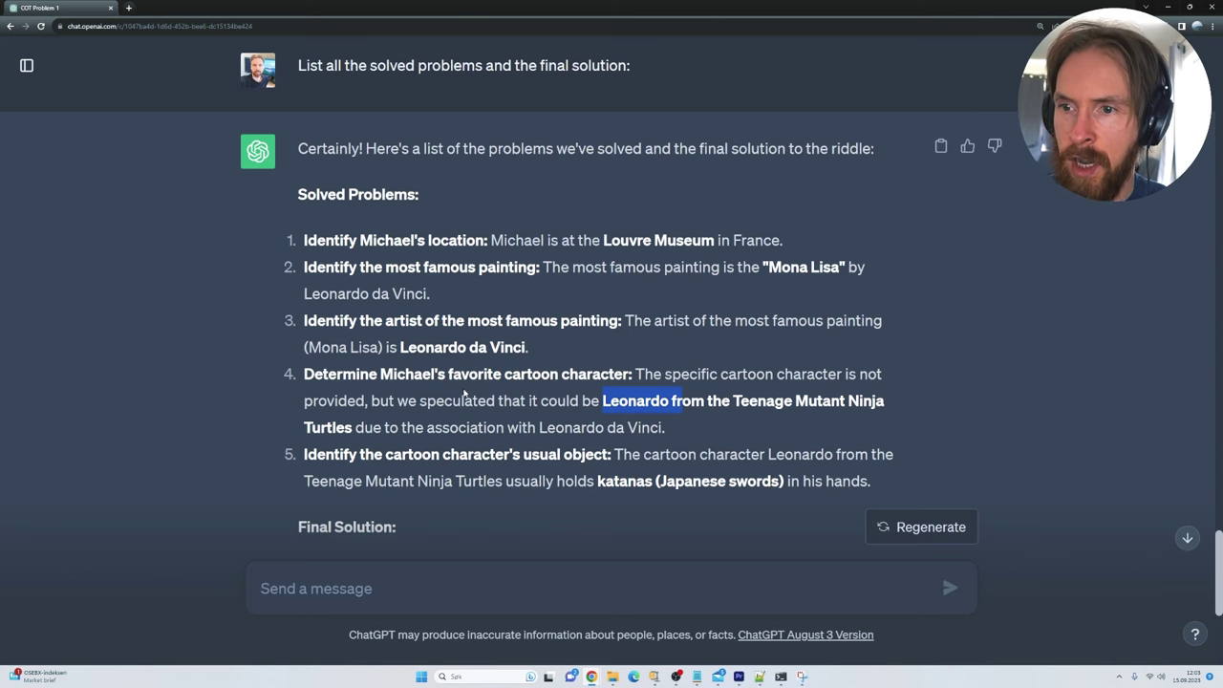
pyautogui.scroll(-2, 386, 397)
pyautogui.moveTo(309, 383); pyautogui.dragTo(742, 415)
pyautogui.click(754, 416)
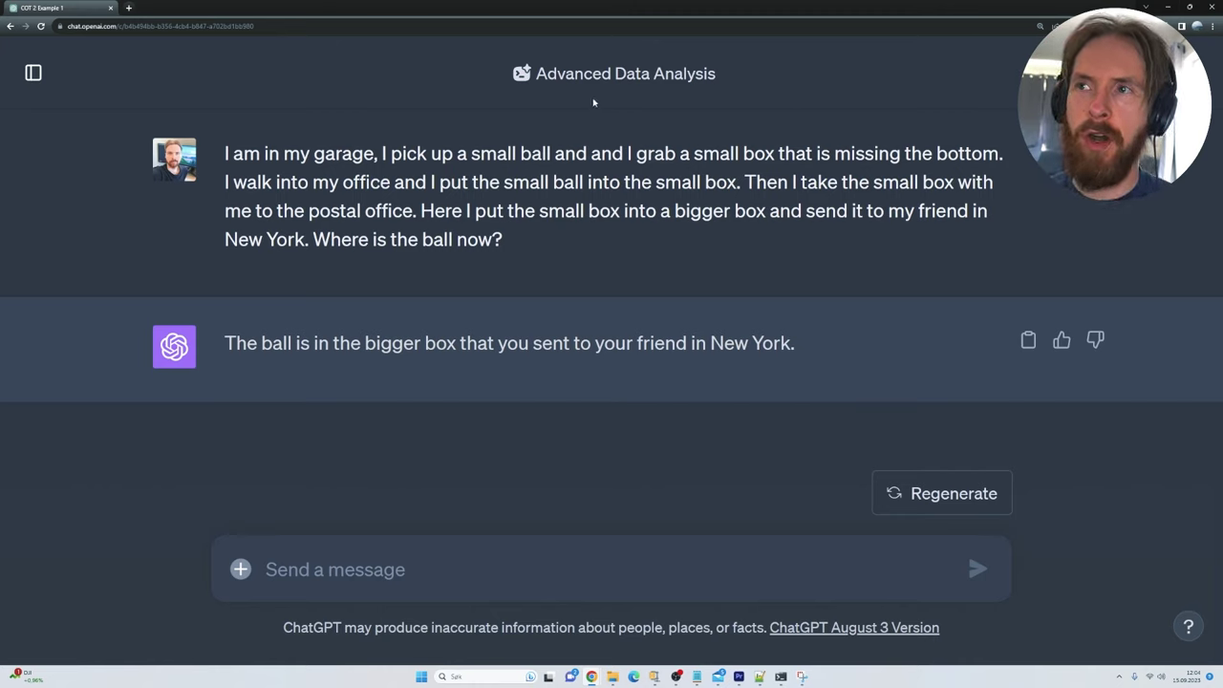
# Highlight the Advanced Data Analysis mode, the riddle's opening and office lines, and 'Where is the ball now?'
pyautogui.moveTo(535, 74); pyautogui.dragTo(728, 86)
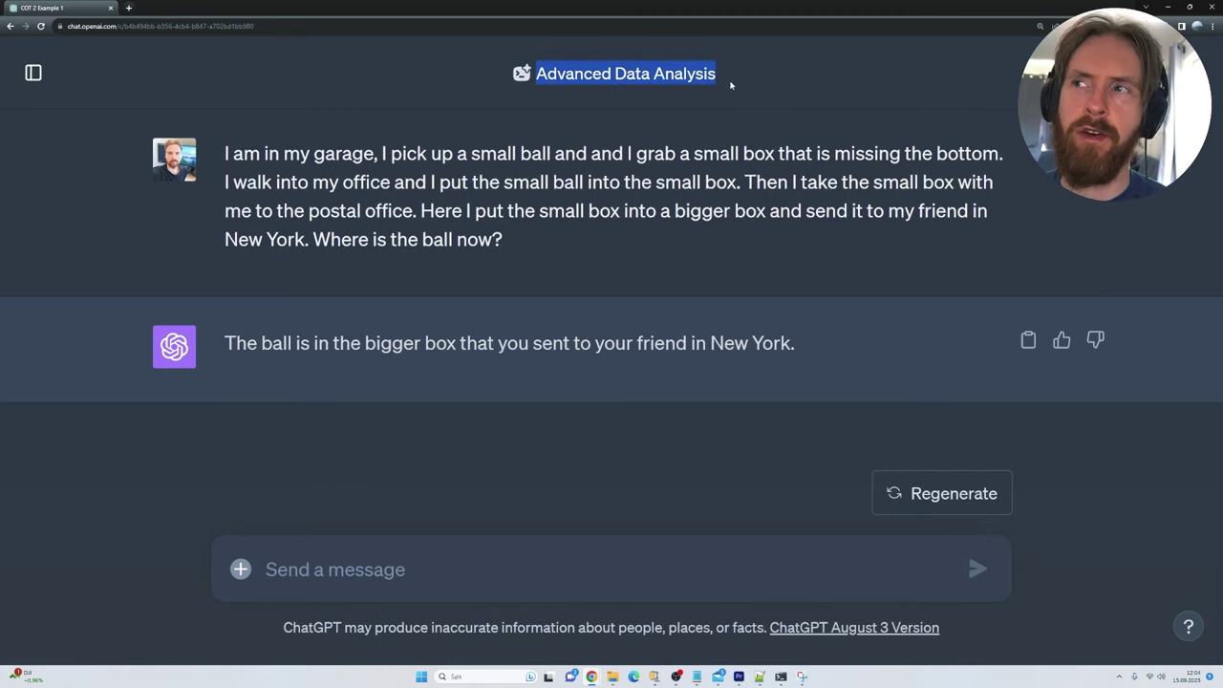
pyautogui.click(731, 85)
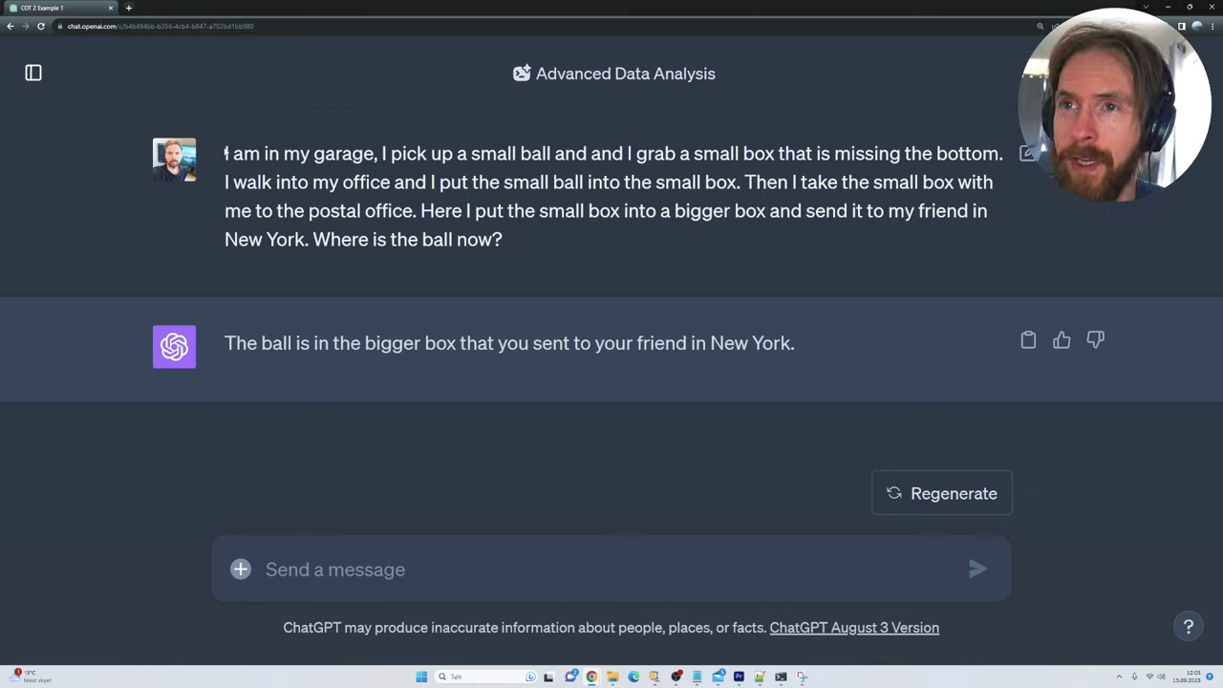
pyautogui.moveTo(227, 152); pyautogui.dragTo(1000, 155)
pyautogui.moveTo(222, 189); pyautogui.dragTo(563, 249)
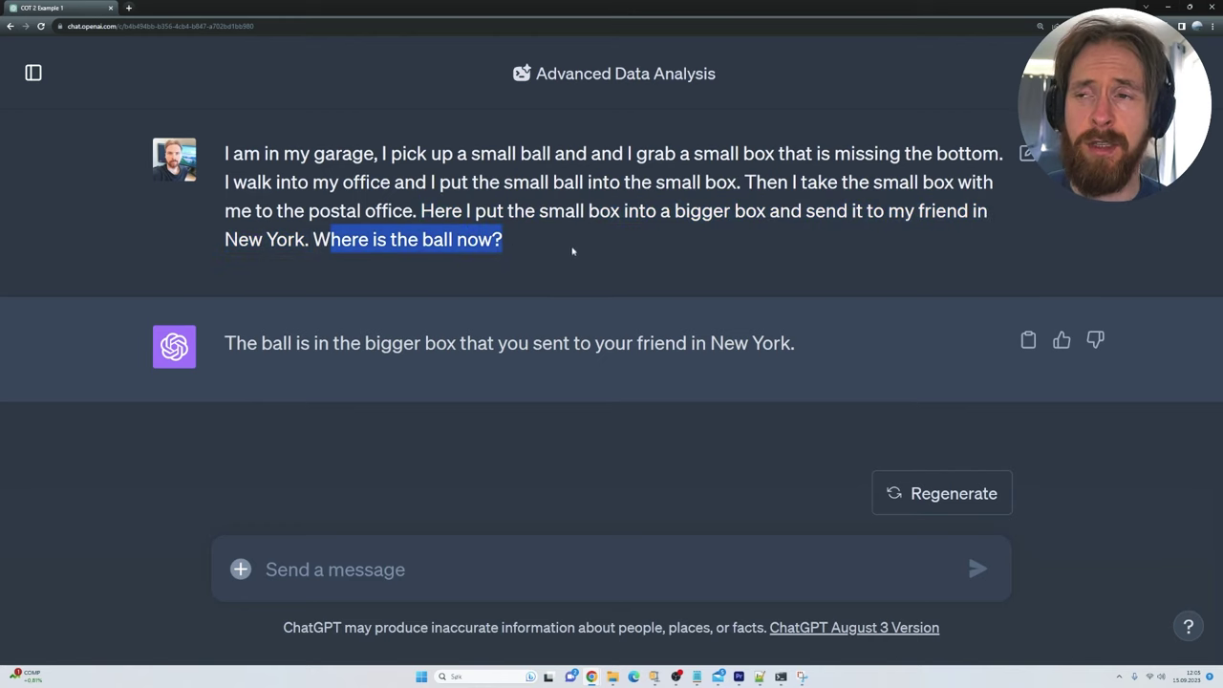
pyautogui.click(582, 248)
pyautogui.moveTo(225, 343); pyautogui.dragTo(812, 349)
pyautogui.click(812, 349)
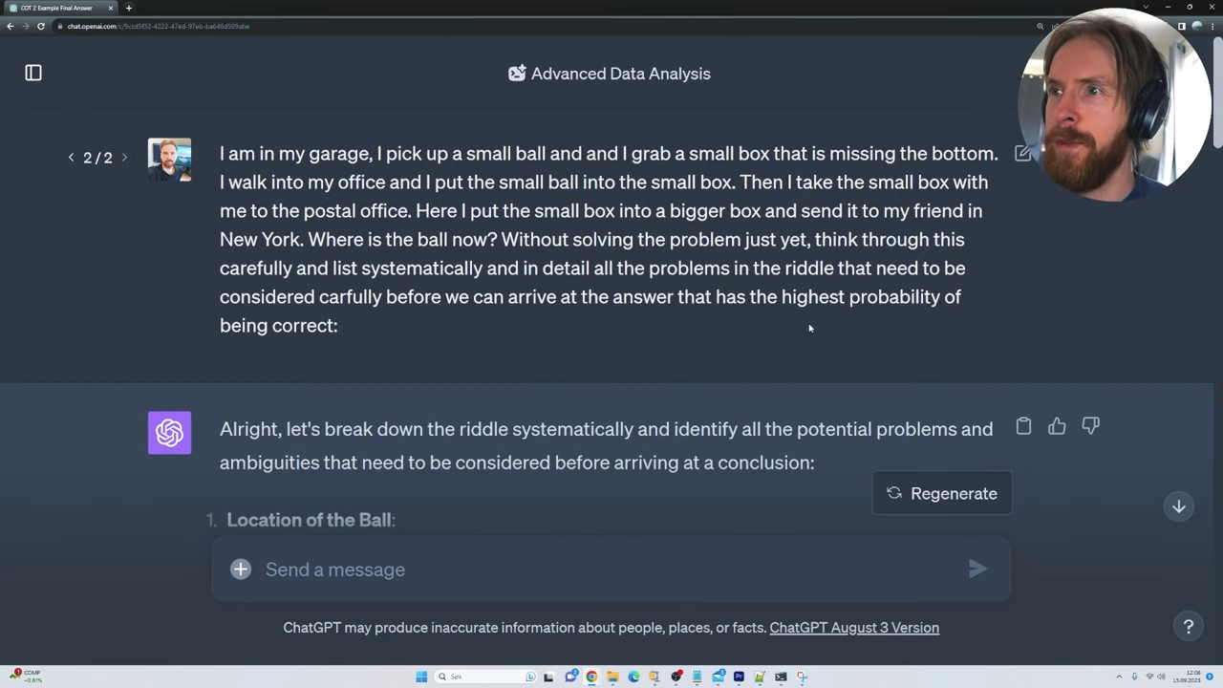
# Highlight the prompt's added step-by-step instruction and scroll into the breakdown
pyautogui.moveTo(501, 239); pyautogui.dragTo(433, 336)
pyautogui.click(367, 329)
pyautogui.scroll(-3, 491, 252)
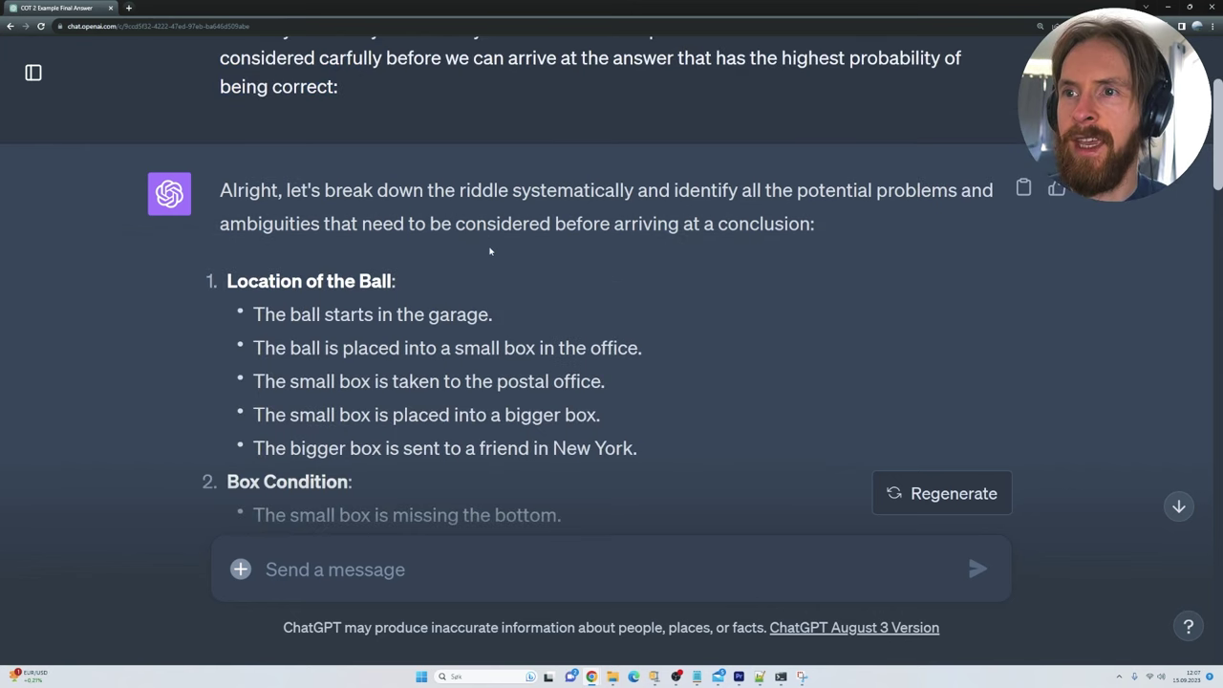
pyautogui.scroll(-1, 492, 251)
pyautogui.scroll(-1, 434, 155)
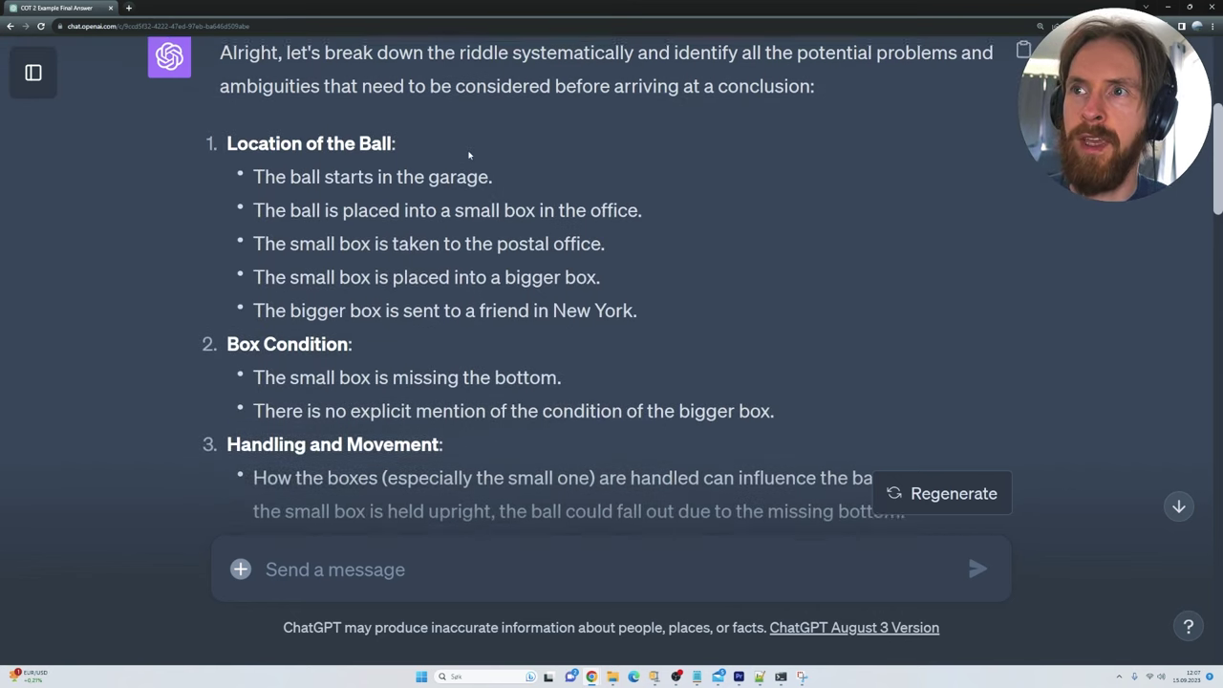
pyautogui.scroll(1, 425, 191)
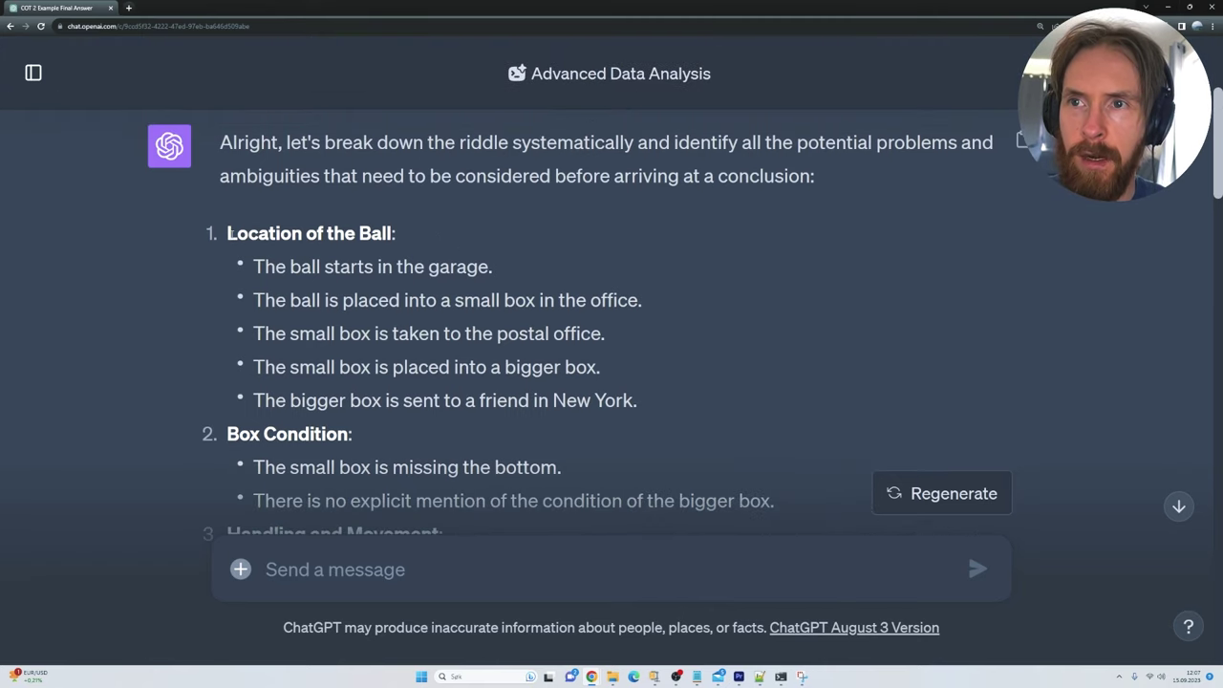
# Highlight each numbered section heading of the breakdown down to Ambiguities
pyautogui.moveTo(229, 234); pyautogui.dragTo(423, 235)
pyautogui.scroll(-1, 424, 239)
pyautogui.moveTo(360, 344); pyautogui.dragTo(229, 338)
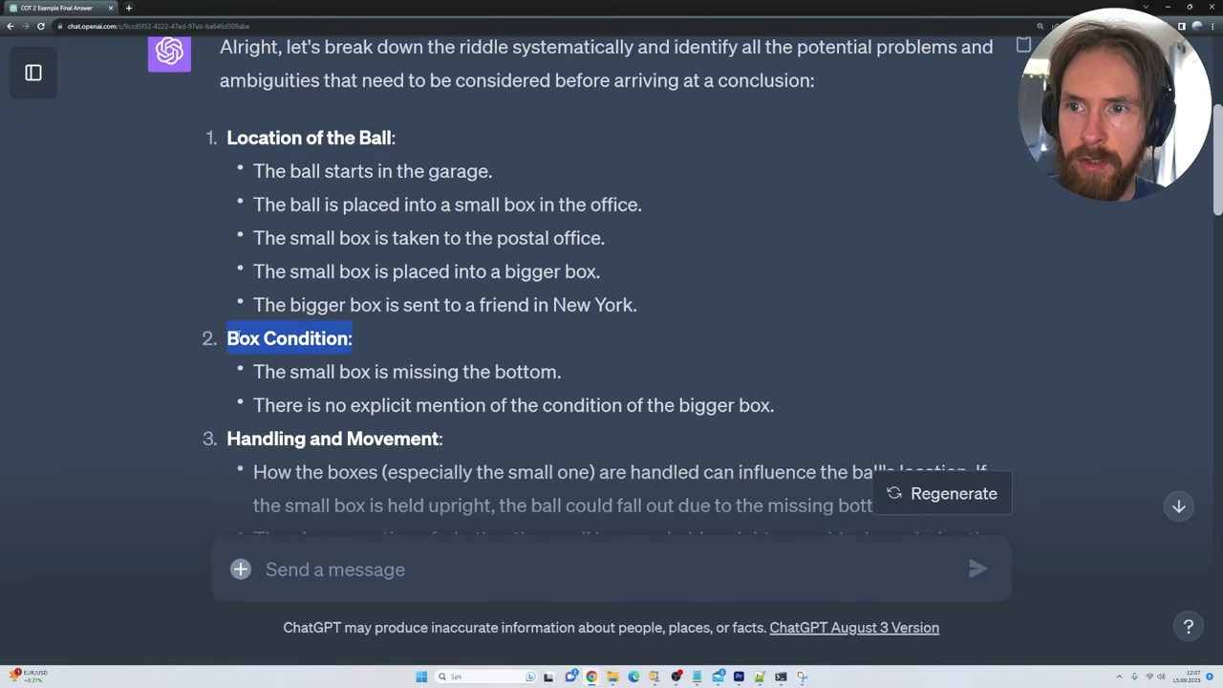
pyautogui.scroll(-1, 335, 341)
pyautogui.moveTo(444, 343); pyautogui.dragTo(229, 341)
pyautogui.scroll(-3, 336, 341)
pyautogui.moveTo(357, 338); pyautogui.dragTo(226, 338)
pyautogui.scroll(-3, 226, 325)
pyautogui.moveTo(338, 300); pyautogui.dragTo(554, 363)
pyautogui.click(546, 372)
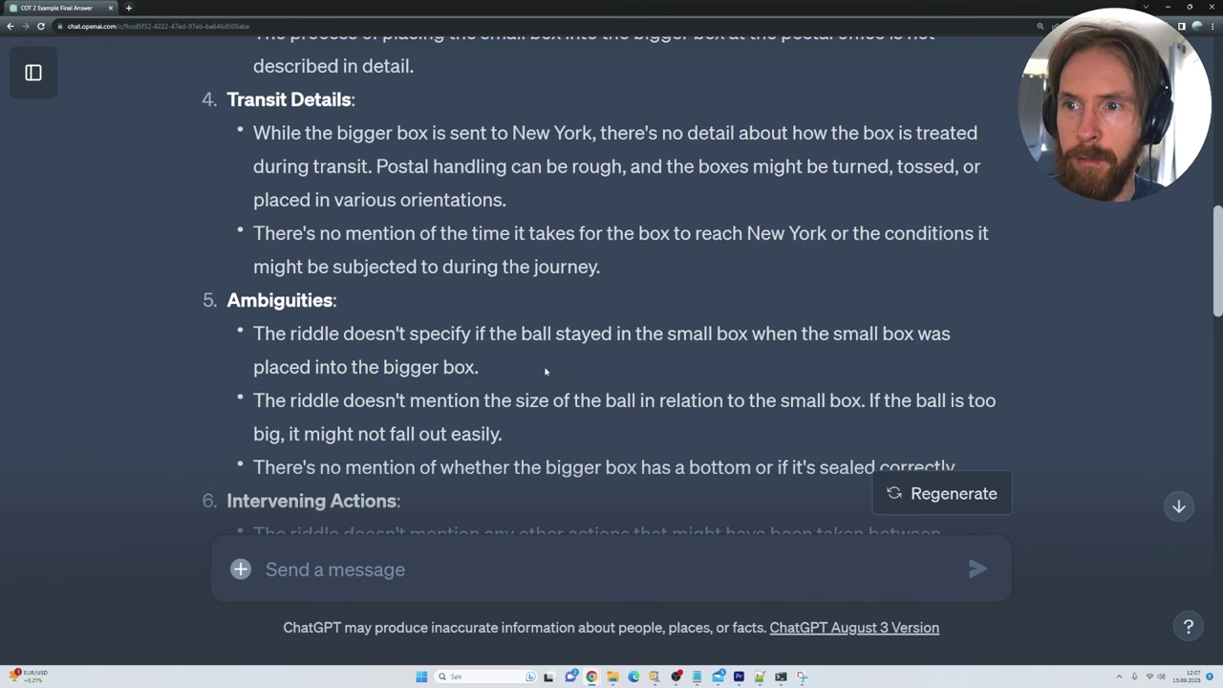
pyautogui.scroll(-1, 545, 371)
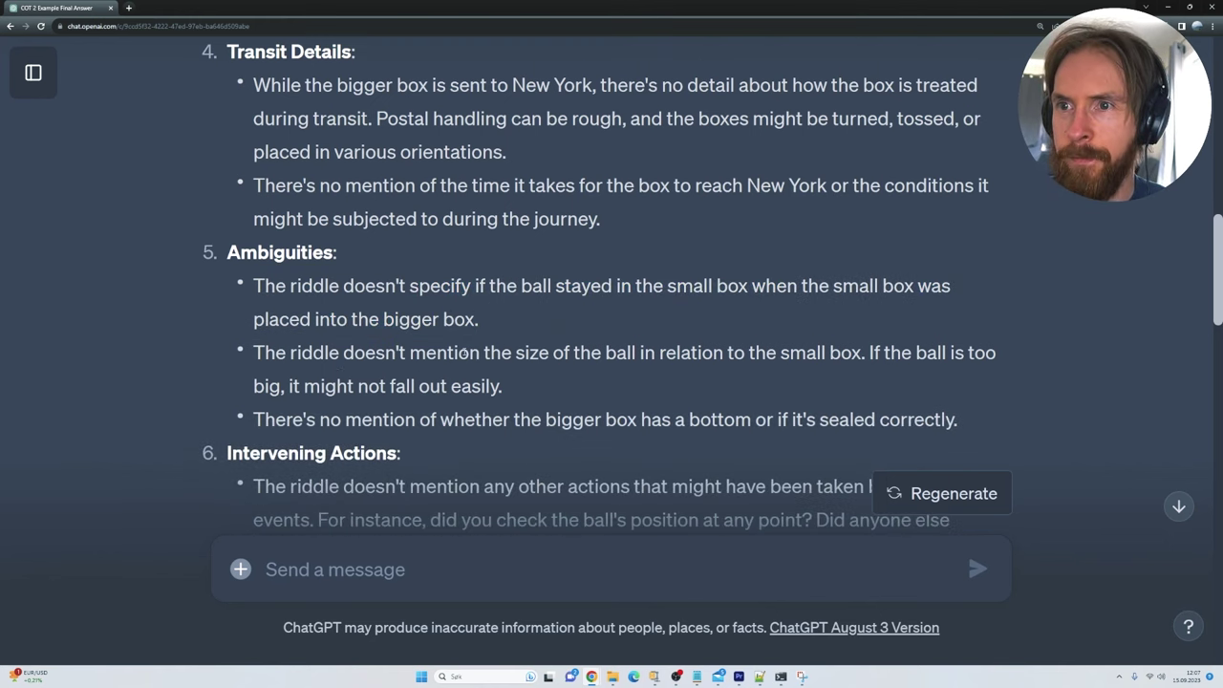
pyautogui.moveTo(313, 353); pyautogui.dragTo(869, 355)
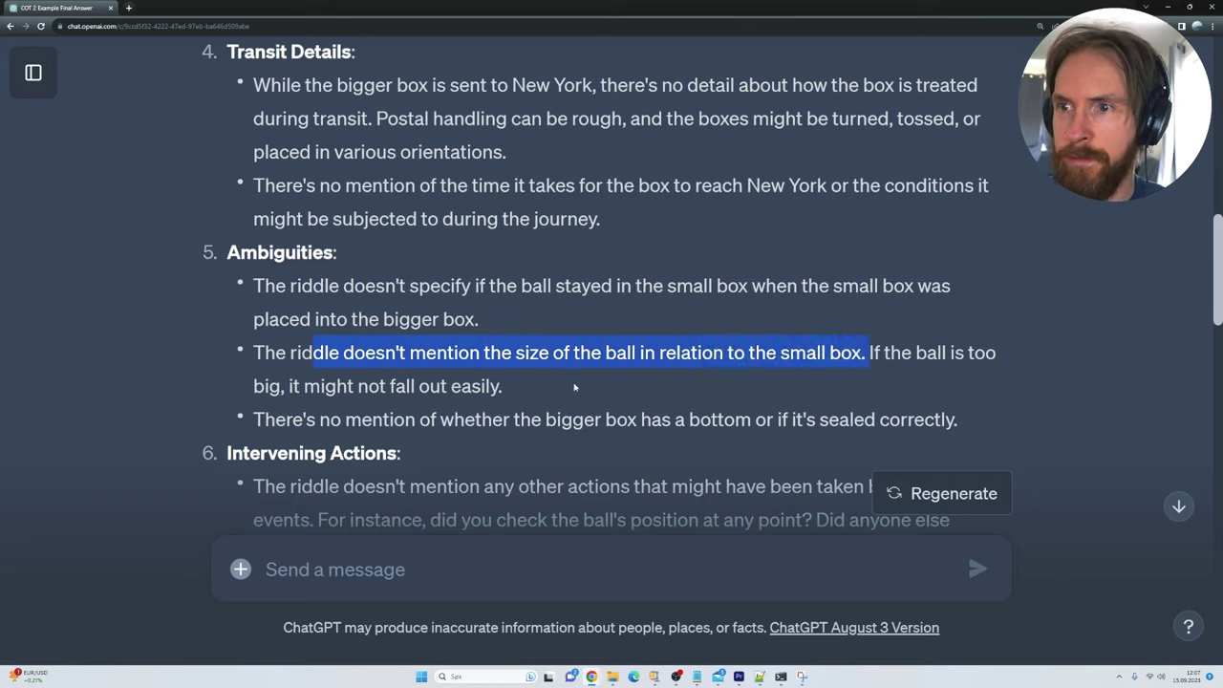
pyautogui.click(576, 387)
pyautogui.moveTo(278, 420); pyautogui.dragTo(886, 390)
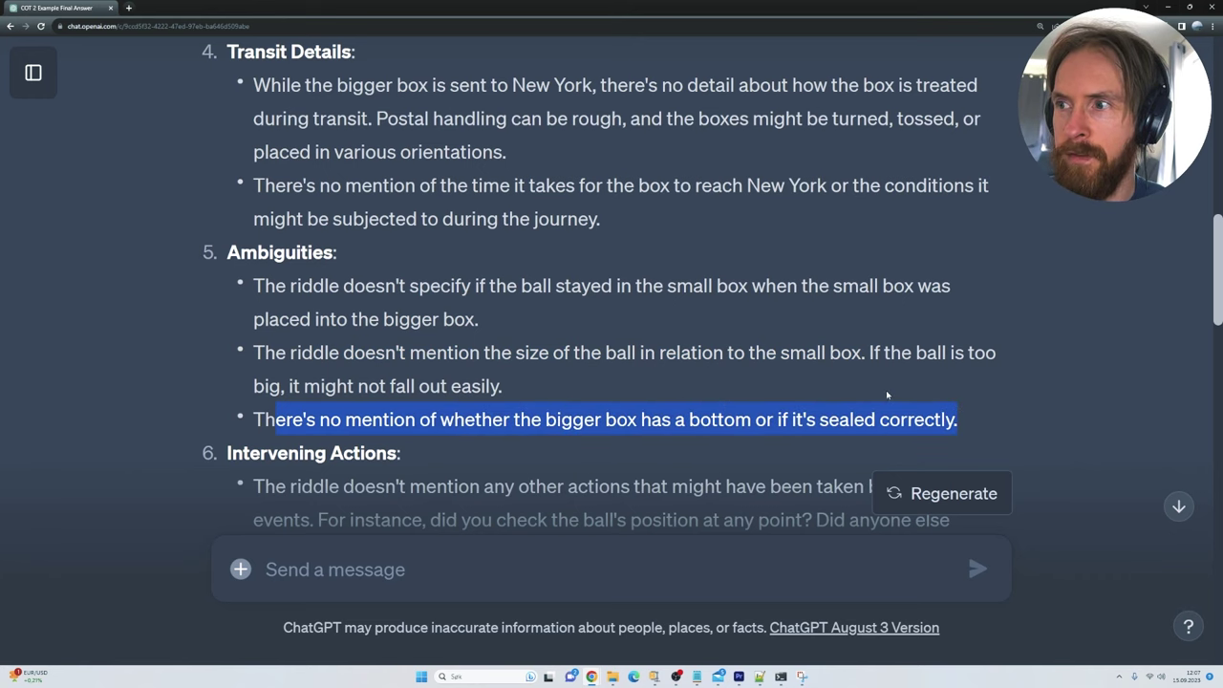
pyautogui.click(886, 390)
pyautogui.scroll(-2, 548, 367)
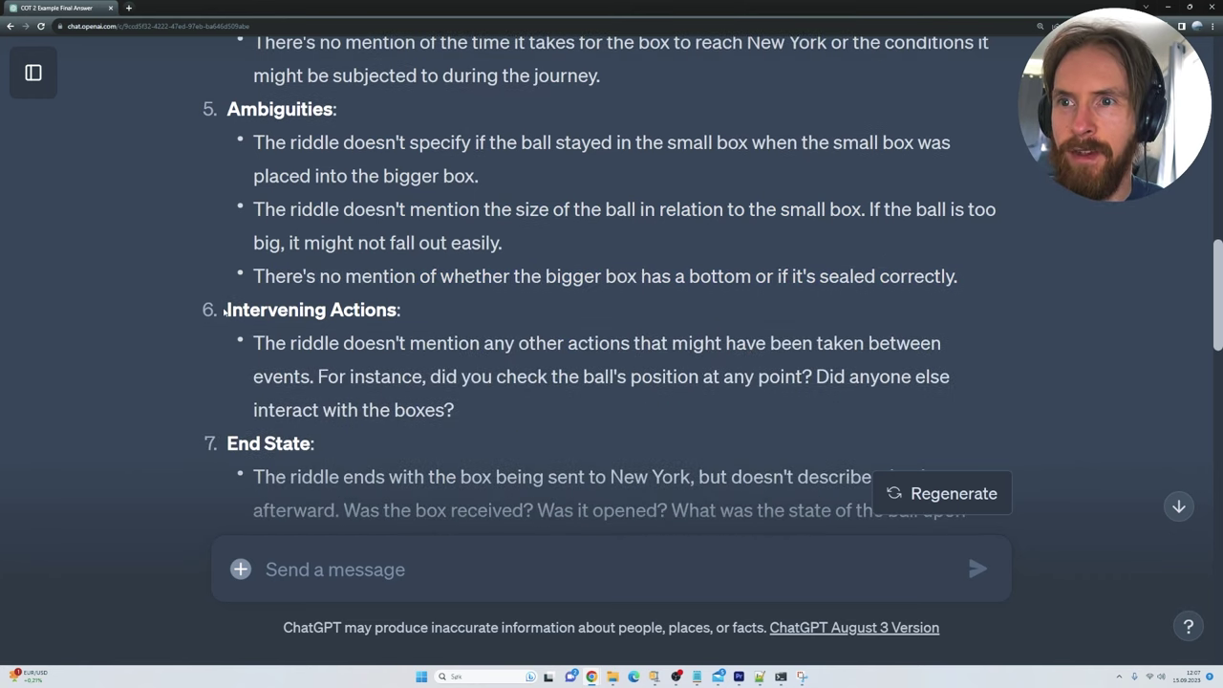
pyautogui.scroll(-2, 416, 322)
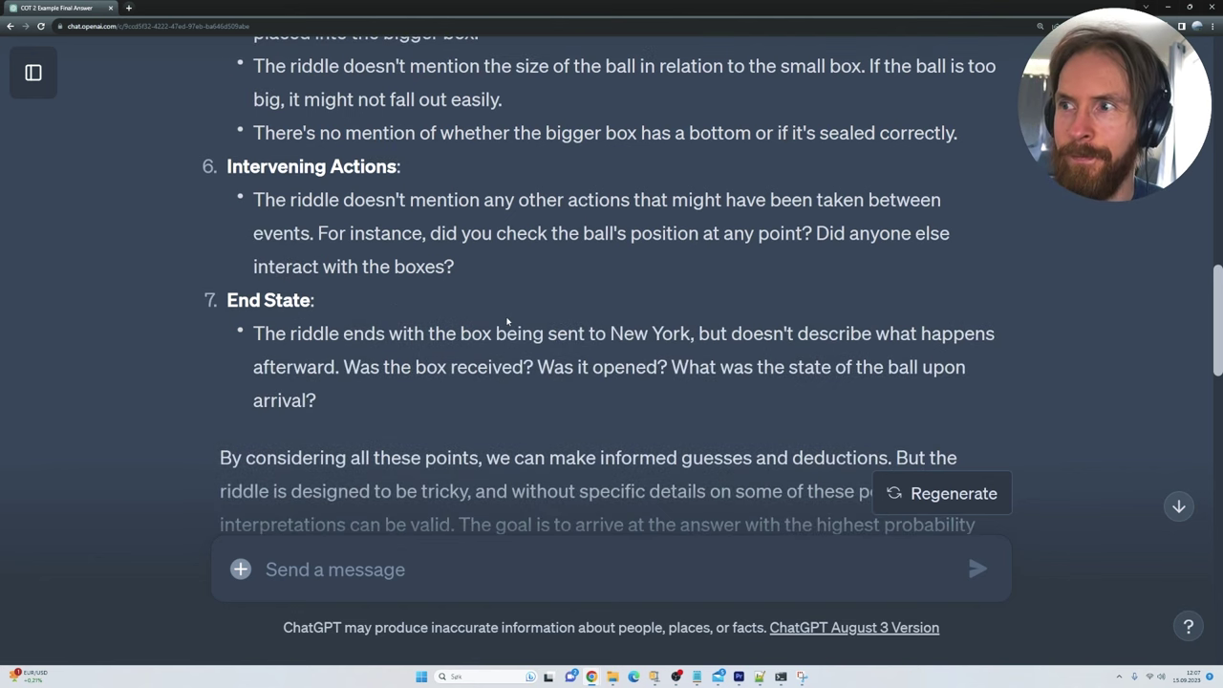
pyautogui.moveTo(346, 373); pyautogui.dragTo(711, 372)
pyautogui.click(407, 408)
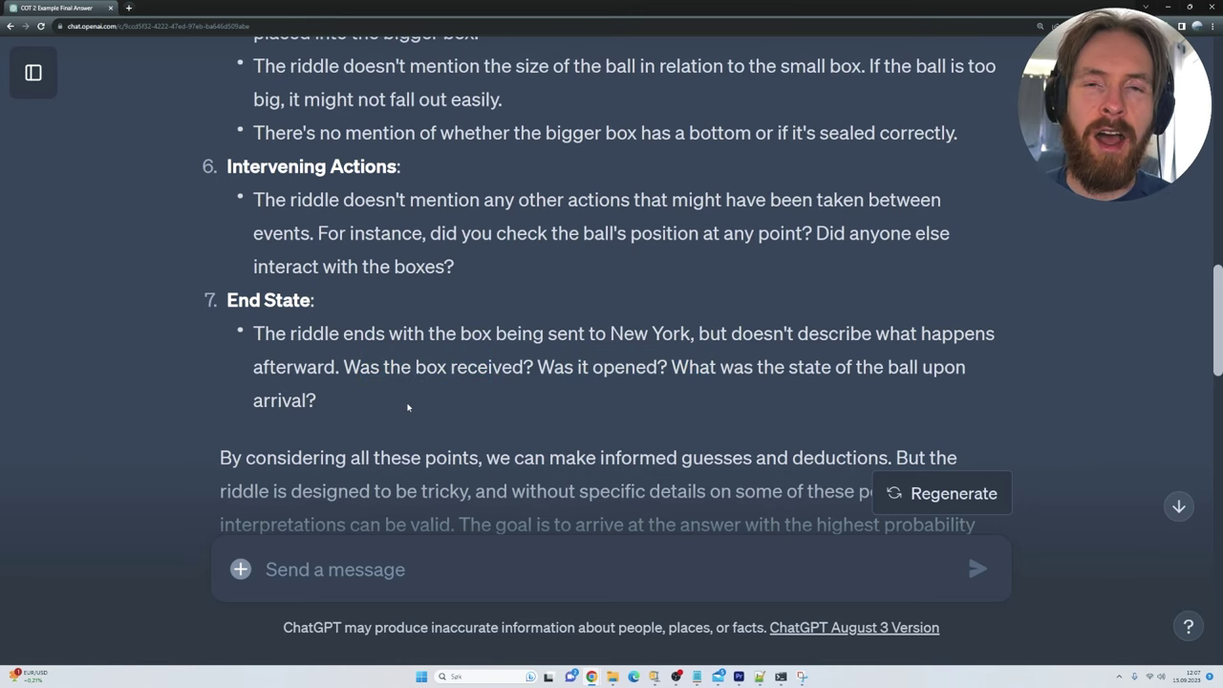
pyautogui.scroll(2, 407, 408)
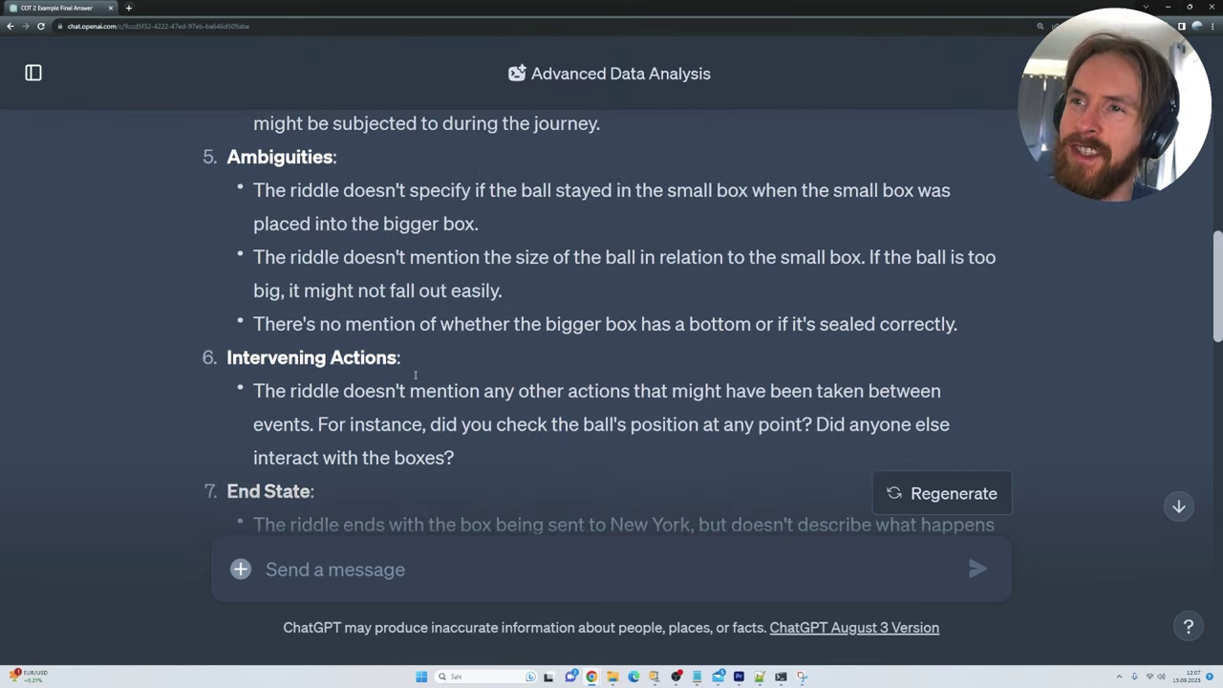
pyautogui.scroll(3, 449, 368)
pyautogui.scroll(2, 462, 373)
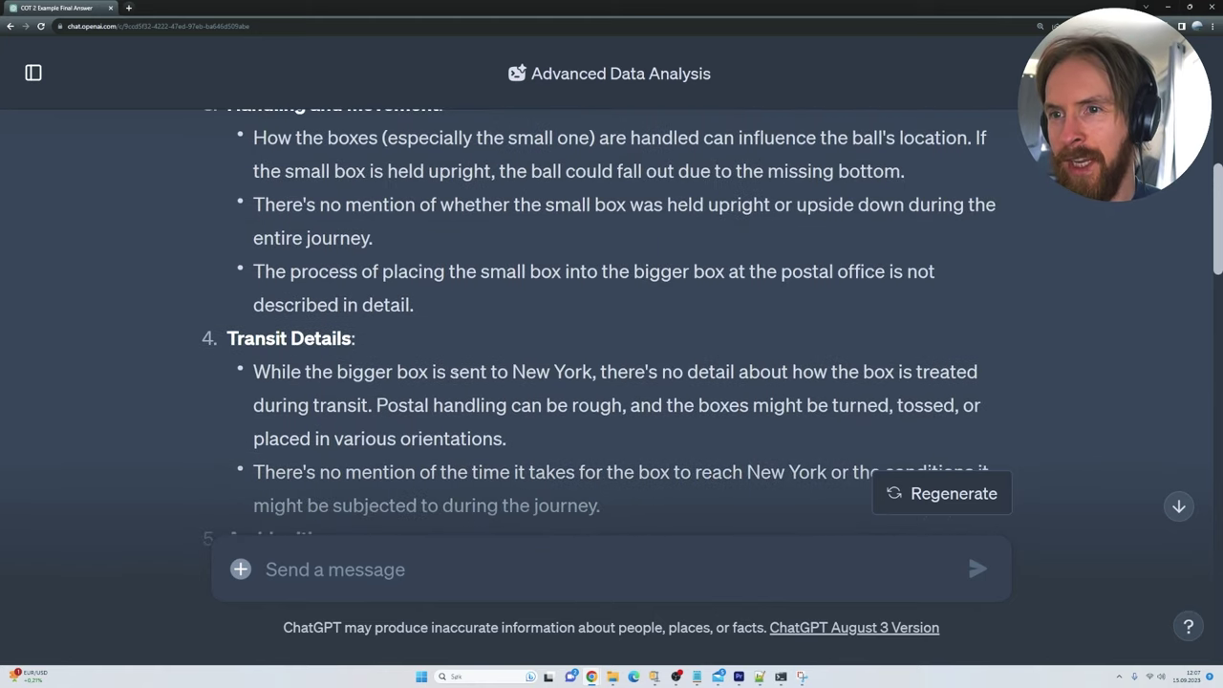
pyautogui.scroll(1, 465, 363)
pyautogui.scroll(3, 466, 355)
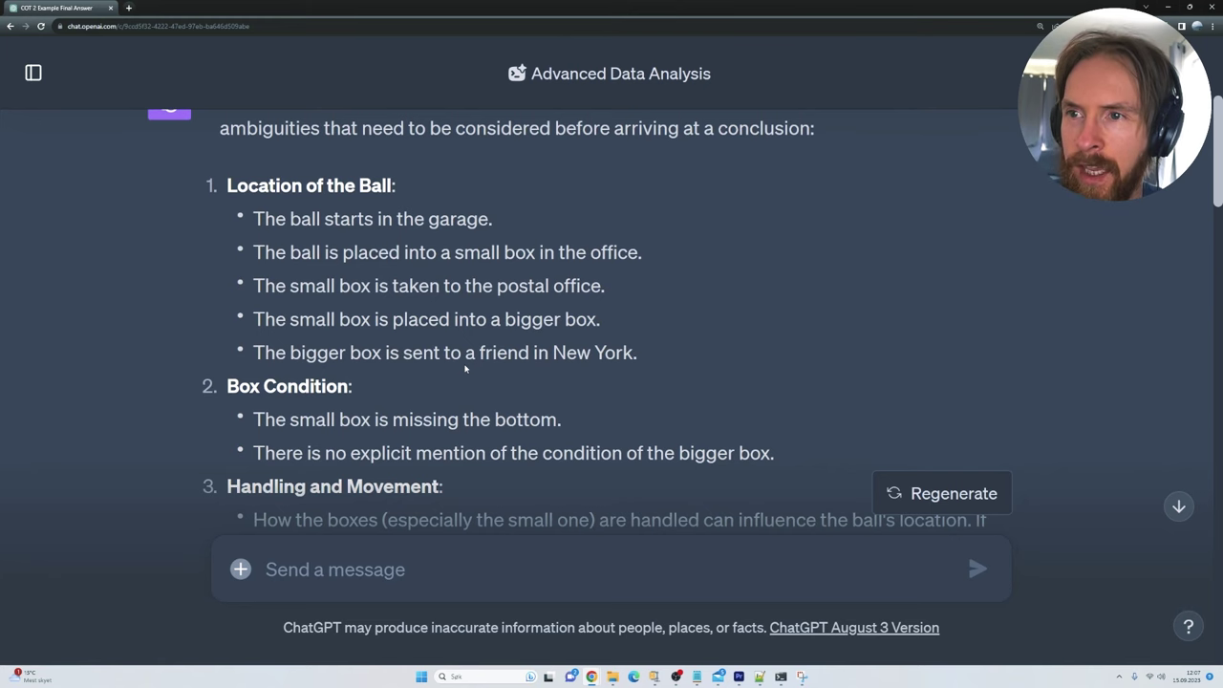
pyautogui.scroll(1, 466, 356)
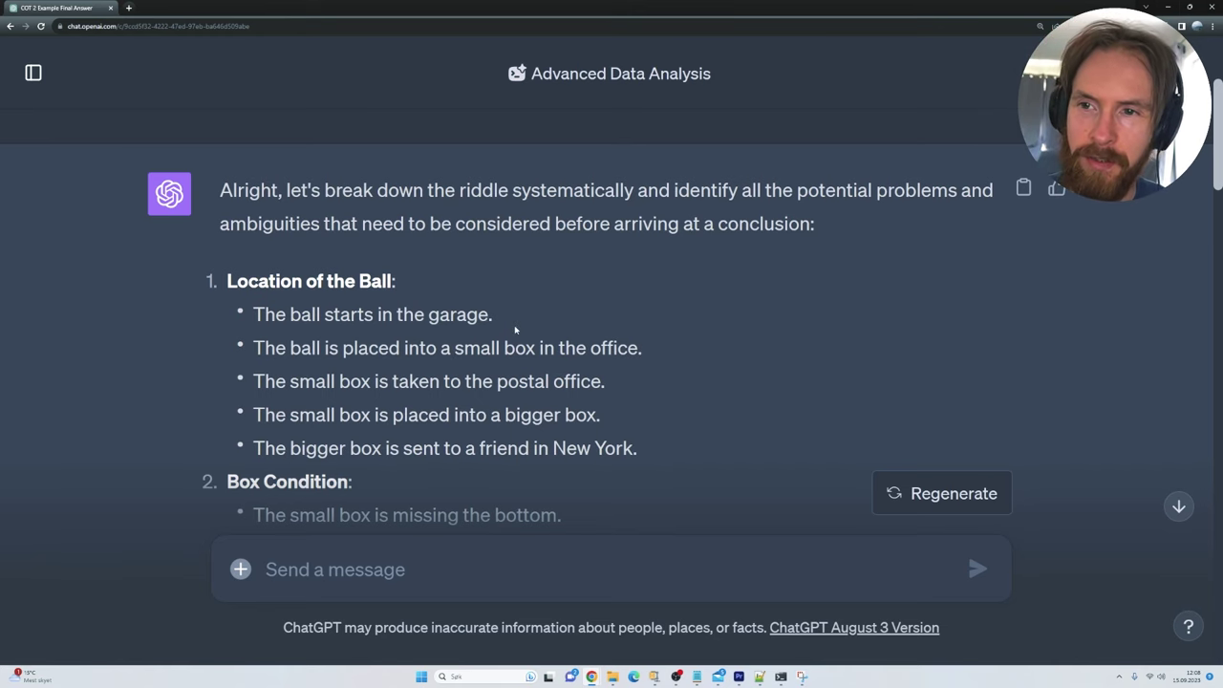
pyautogui.scroll(-4, 515, 330)
pyautogui.scroll(-2, 515, 330)
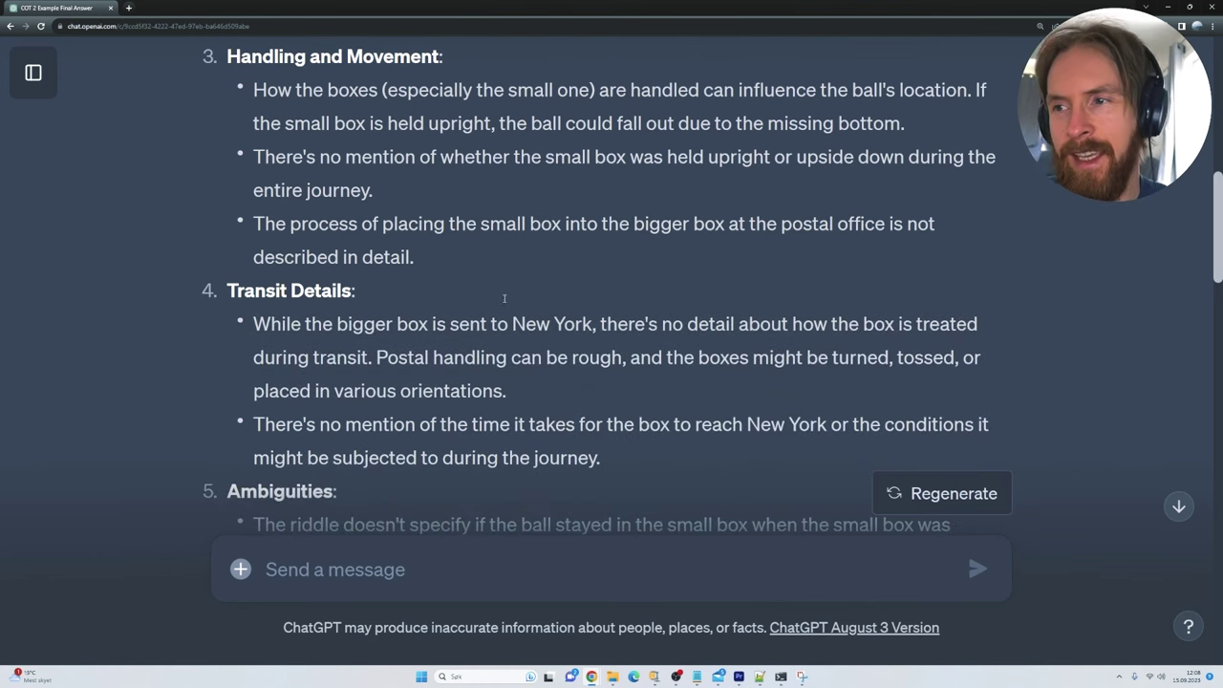
pyautogui.scroll(-1, 509, 298)
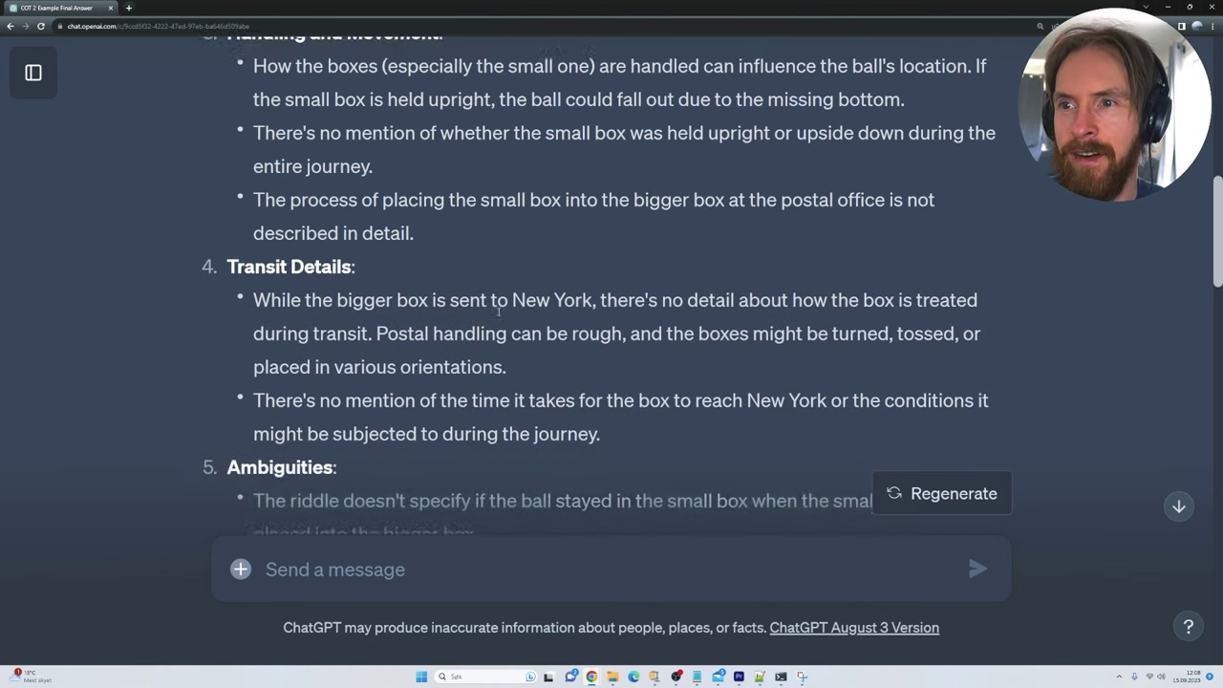
pyautogui.moveTo(318, 378); pyautogui.dragTo(829, 380)
pyautogui.click(719, 416)
# Highlight the follow-up request asking for the highest-probability ball location
pyautogui.scroll(-6, 507, 365)
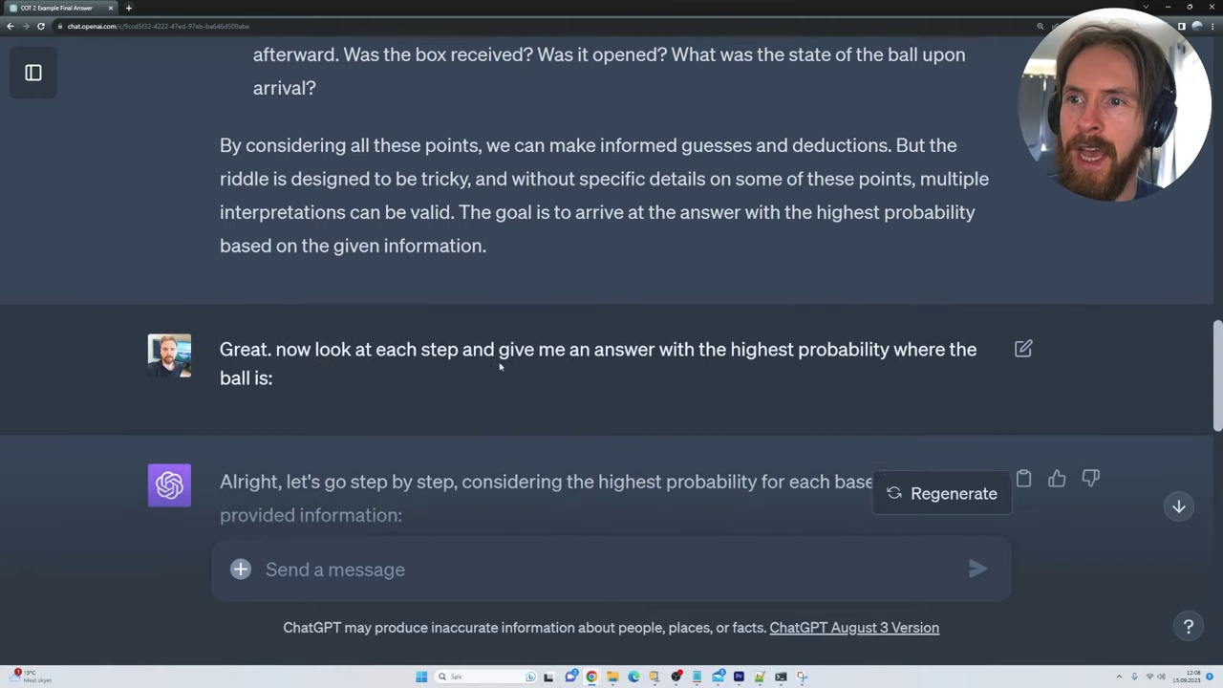
pyautogui.moveTo(221, 376); pyautogui.dragTo(834, 402)
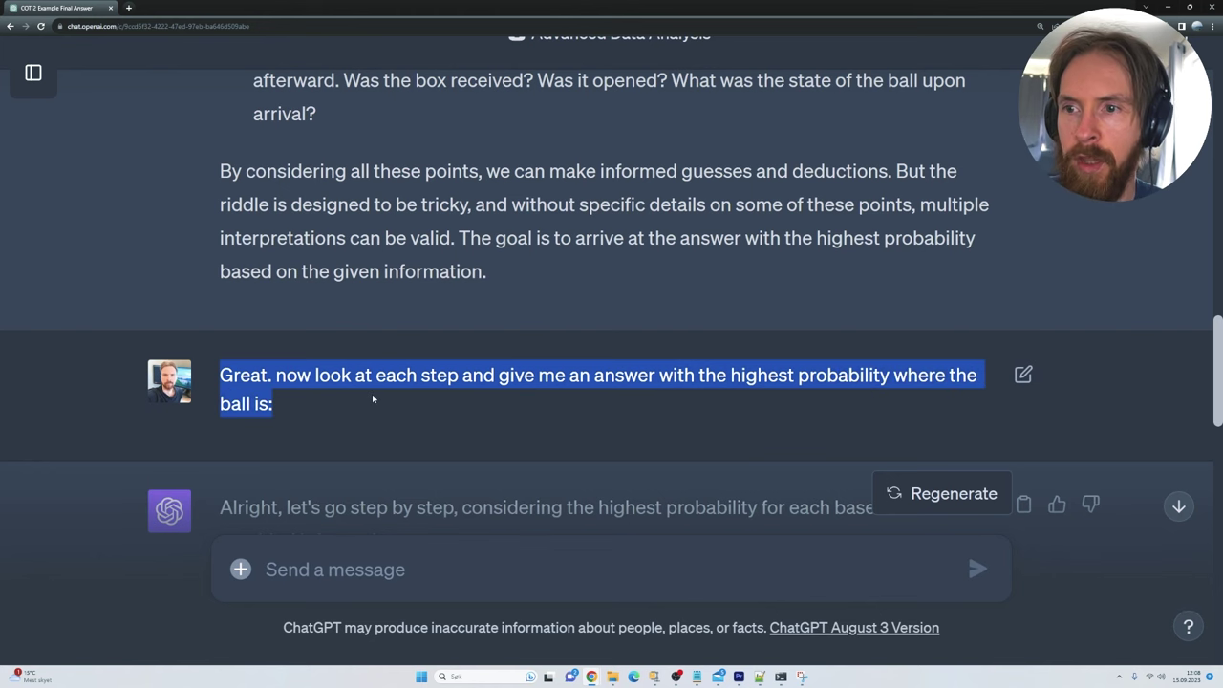
pyautogui.scroll(-3, 372, 394)
pyautogui.click(216, 313)
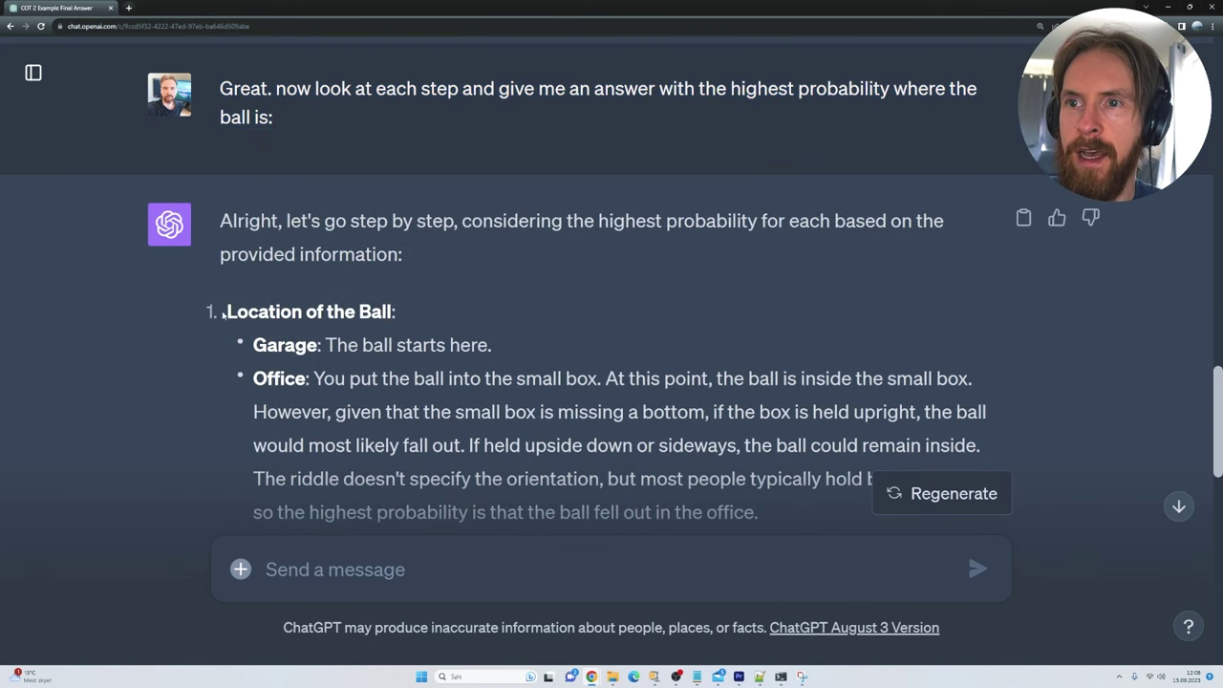
pyautogui.scroll(-1, 216, 312)
# Highlight the Office reasoning about putting the ball in the box and the missing bottom
pyautogui.moveTo(227, 217); pyautogui.dragTo(489, 256)
pyautogui.moveTo(323, 287); pyautogui.dragTo(813, 310)
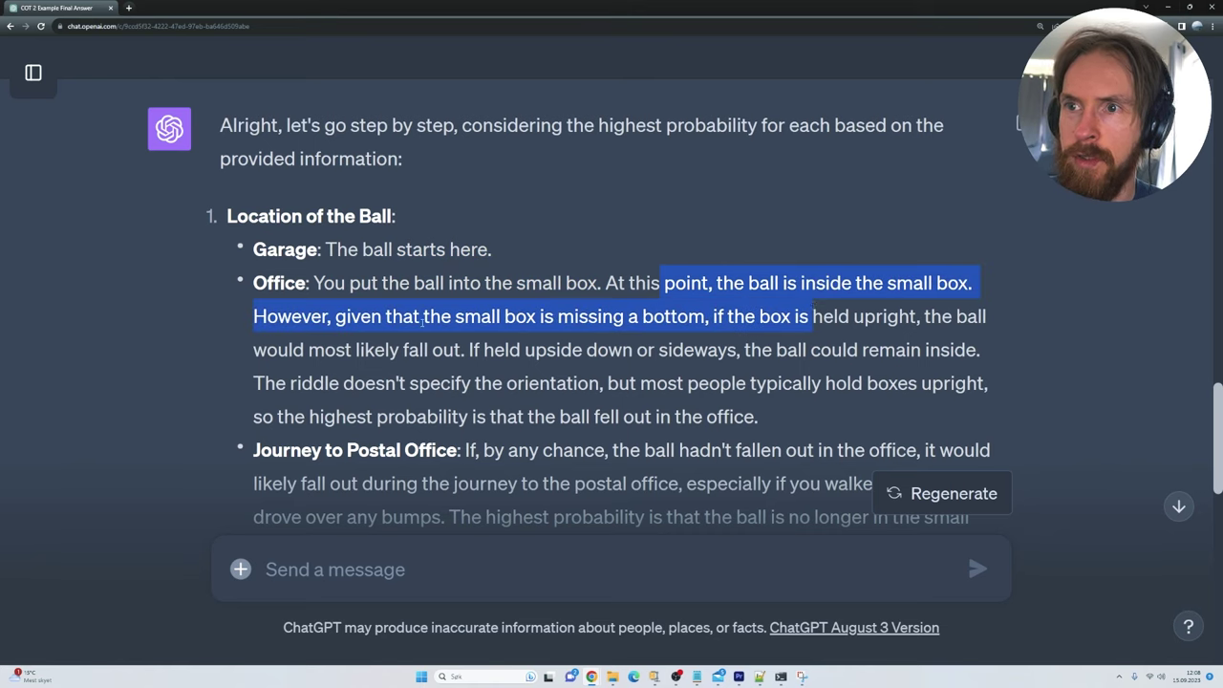
pyautogui.moveTo(340, 317); pyautogui.dragTo(468, 350)
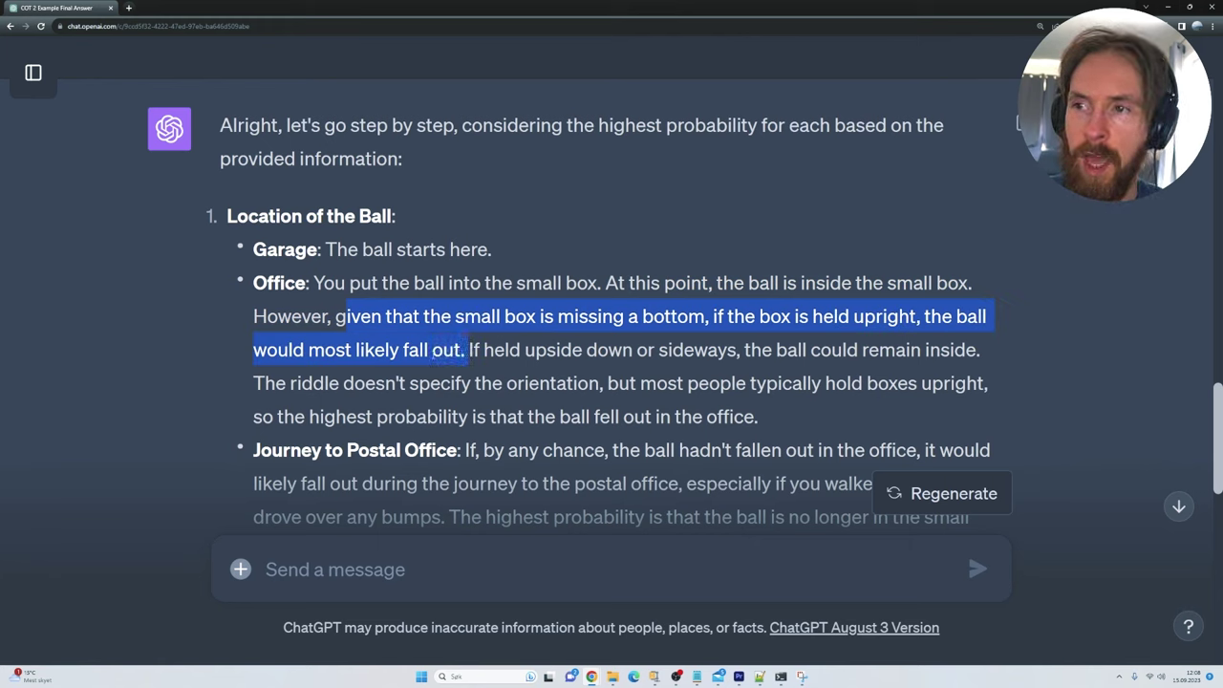
pyautogui.click(196, 363)
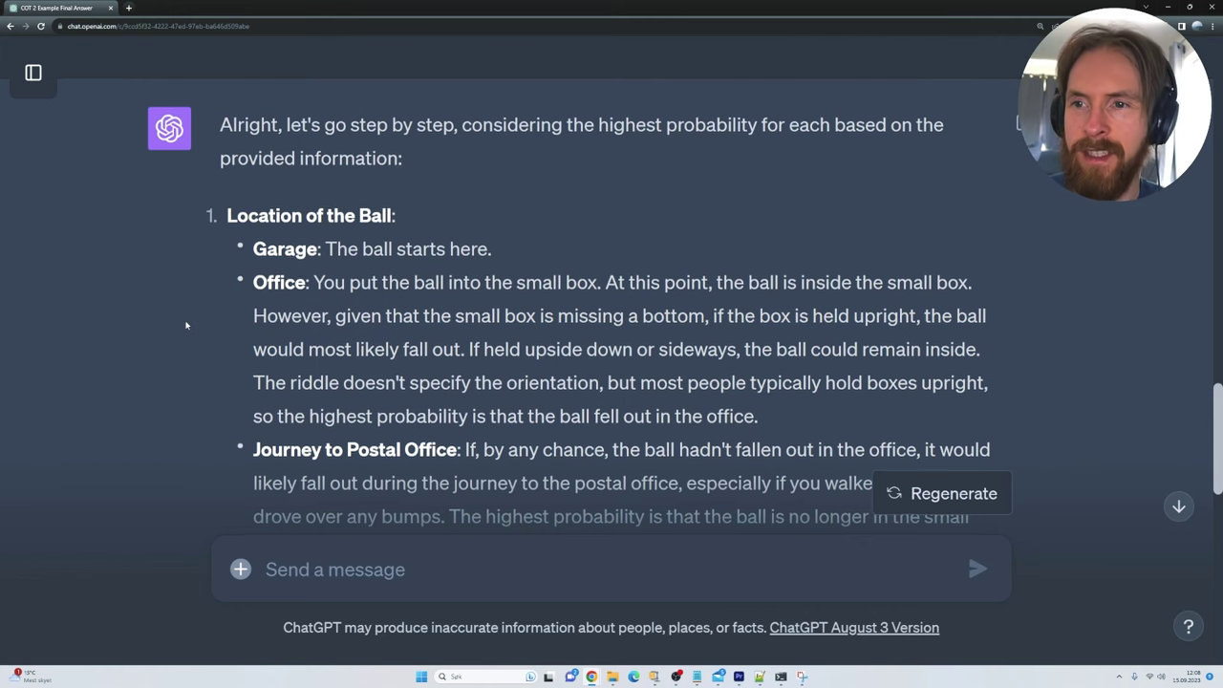
# Highlight the Journey to Postal Office, Postal Office, and Highest Probability Conclusion points
pyautogui.scroll(-2, 186, 326)
pyautogui.moveTo(246, 258); pyautogui.dragTo(476, 259)
pyautogui.moveTo(265, 393); pyautogui.dragTo(382, 393)
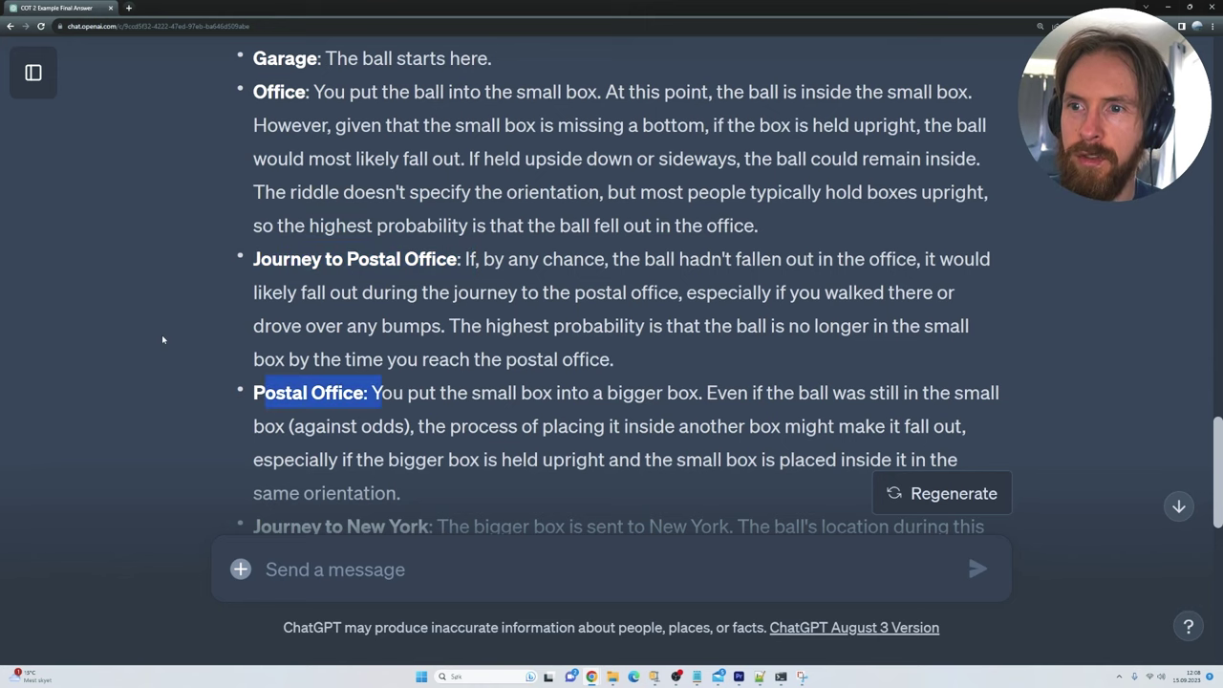
pyautogui.scroll(-3, 163, 339)
pyautogui.moveTo(251, 288); pyautogui.dragTo(437, 288)
pyautogui.click(164, 304)
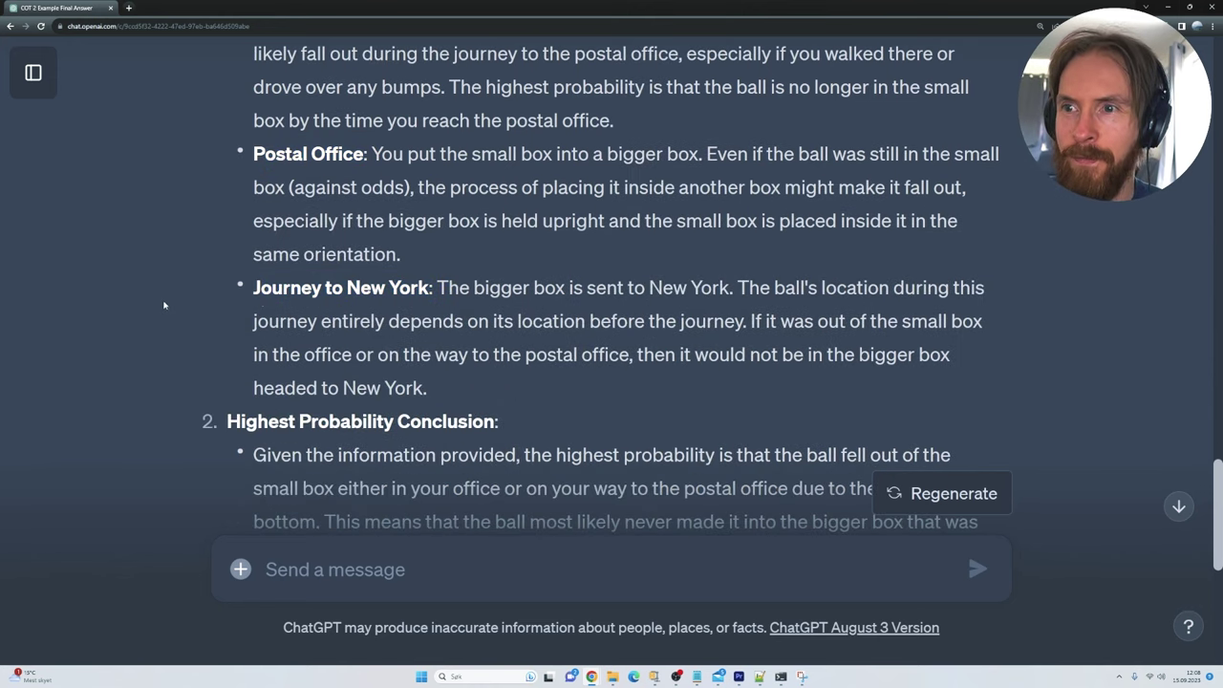
pyautogui.scroll(-2, 162, 305)
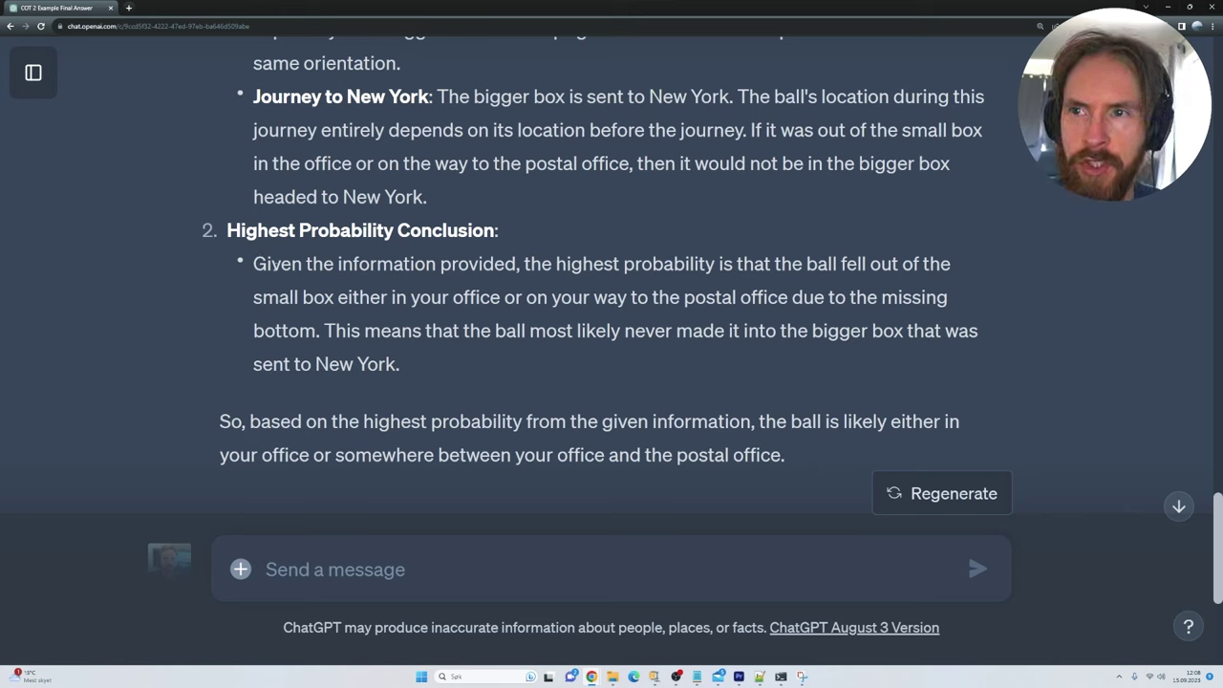
pyautogui.moveTo(256, 266); pyautogui.dragTo(322, 334)
# Highlight the summary of where the ball is
pyautogui.click(185, 342)
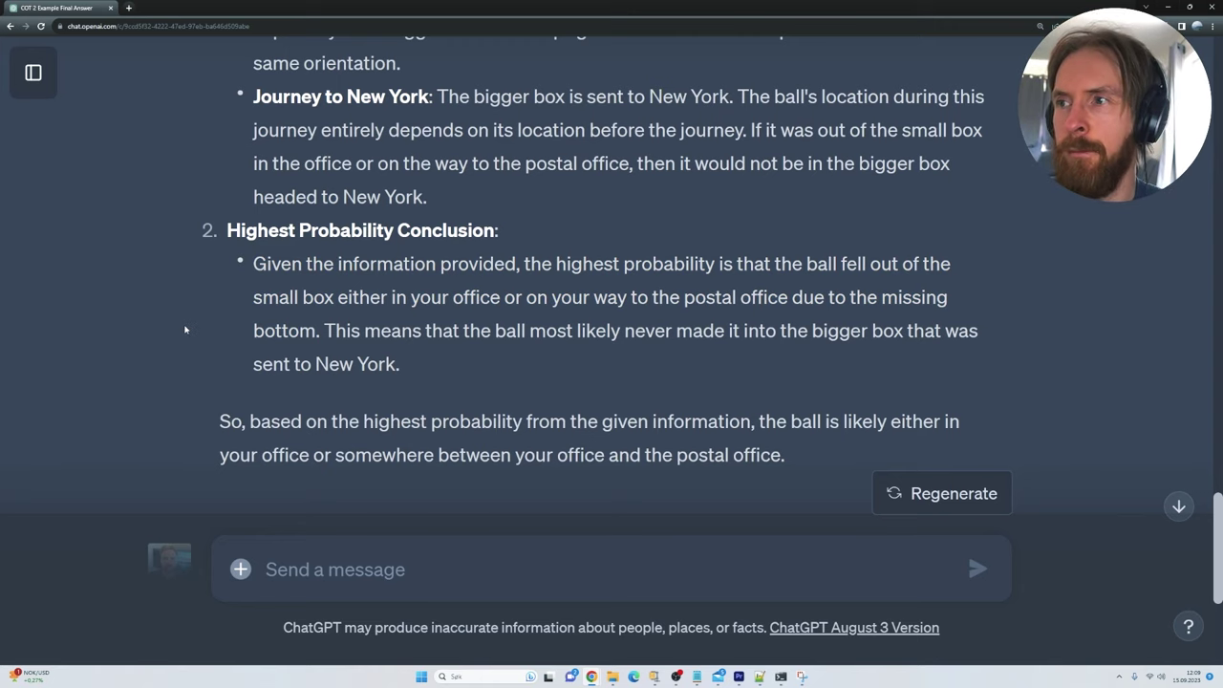
pyautogui.scroll(-1, 185, 329)
pyautogui.moveTo(295, 326); pyautogui.dragTo(941, 355)
pyautogui.click(850, 328)
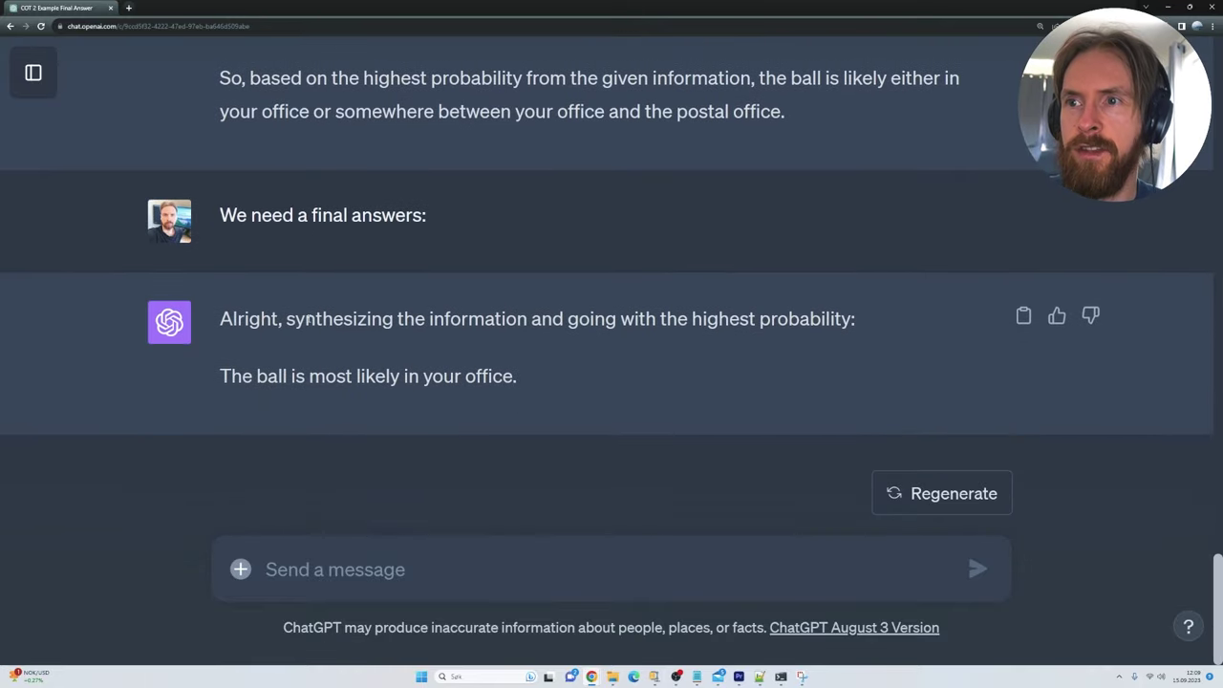
# Highlight the final answer 'The ball is most likely in your office', then return to the chat's top
pyautogui.moveTo(307, 321); pyautogui.dragTo(863, 322)
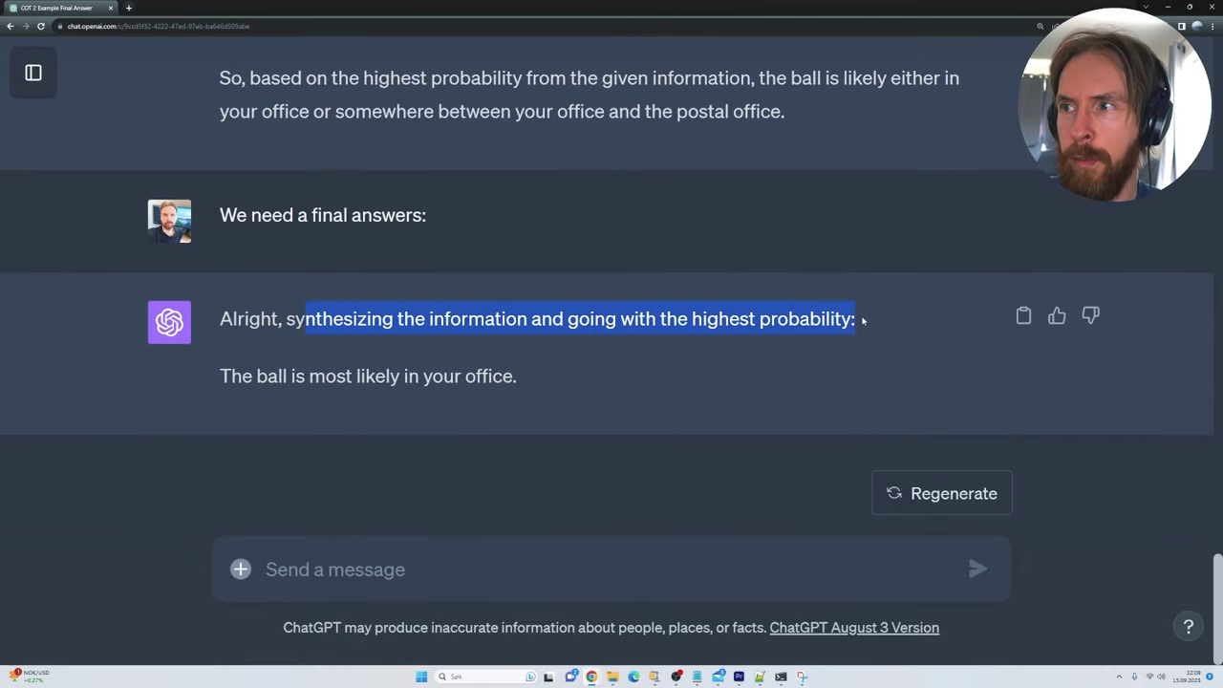
pyautogui.moveTo(230, 378); pyautogui.dragTo(552, 386)
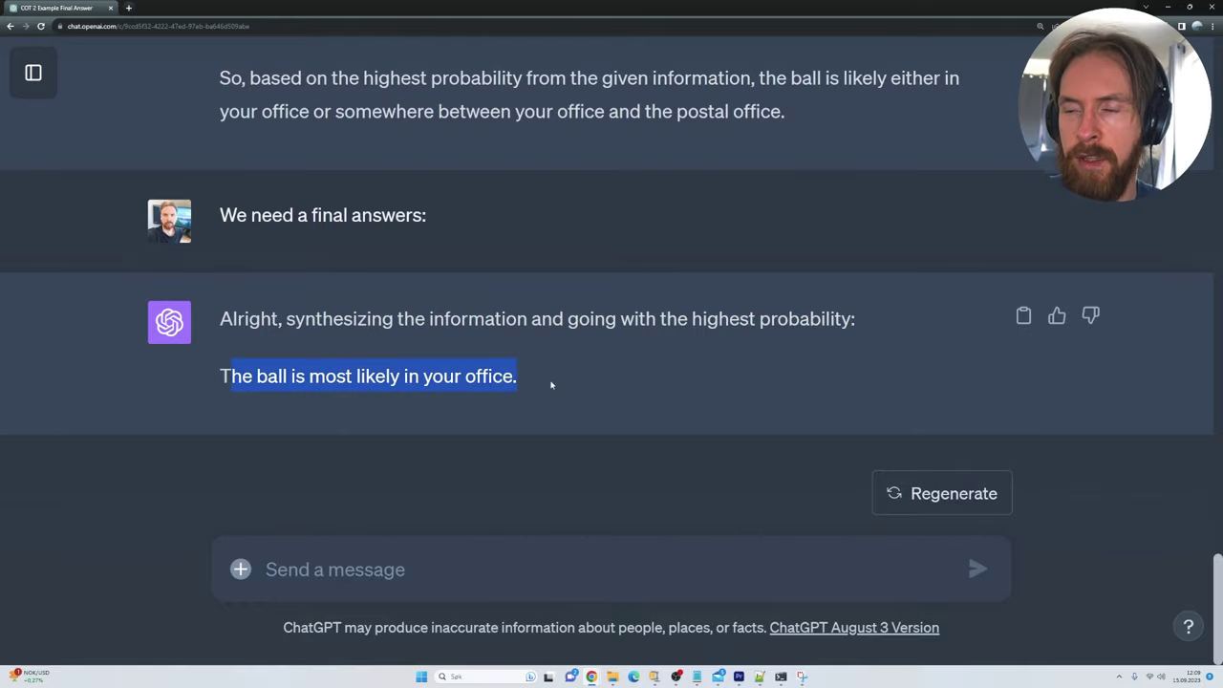
pyautogui.click(555, 386)
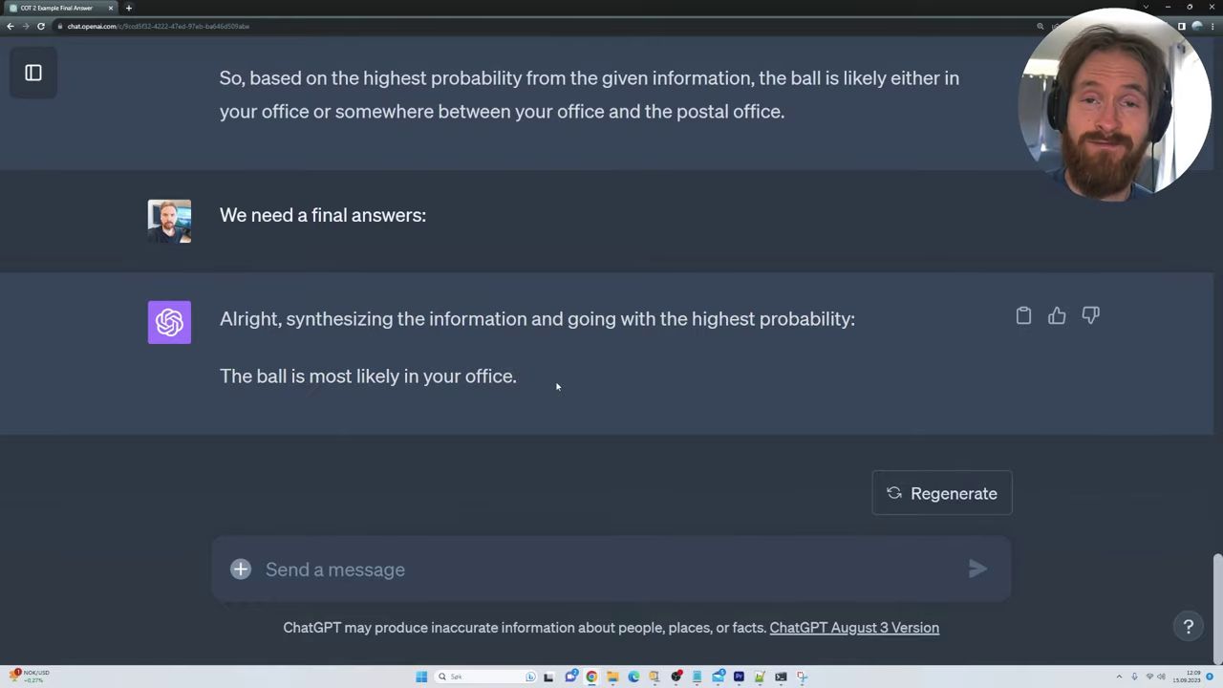
pyautogui.moveTo(1218, 611); pyautogui.dragTo(1220, 93)
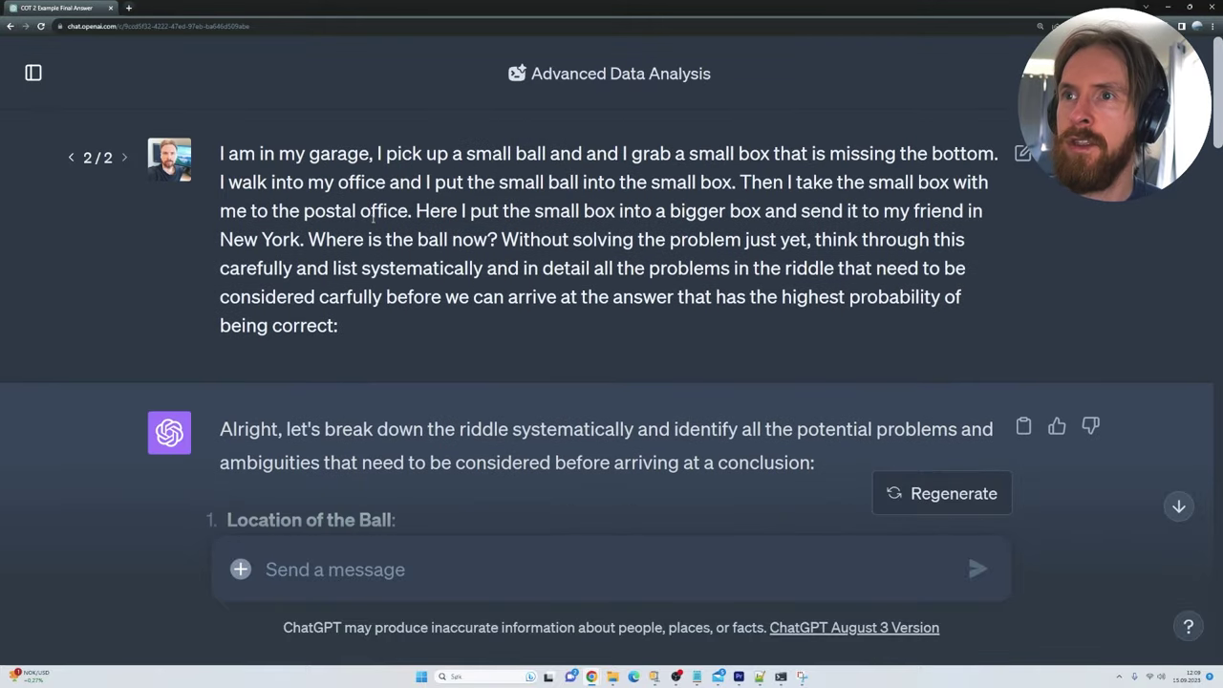
pyautogui.moveTo(388, 153); pyautogui.dragTo(997, 155)
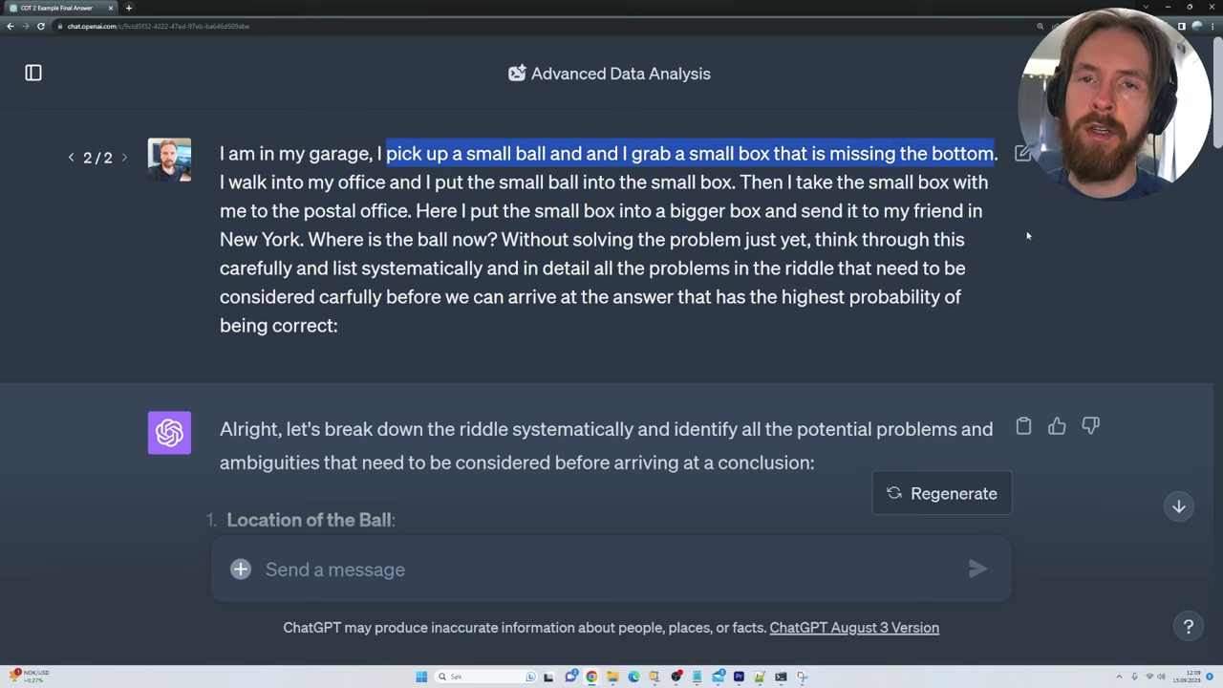
pyautogui.moveTo(229, 183); pyautogui.dragTo(733, 182)
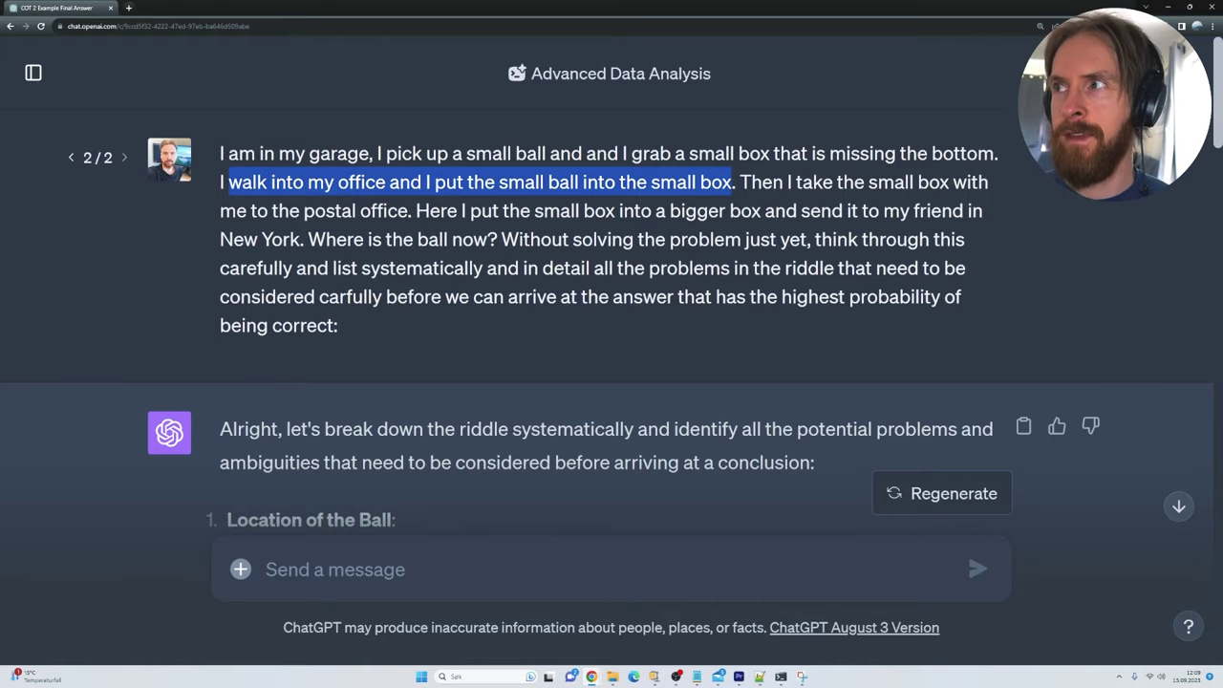
pyautogui.scroll(-20, 566, 475)
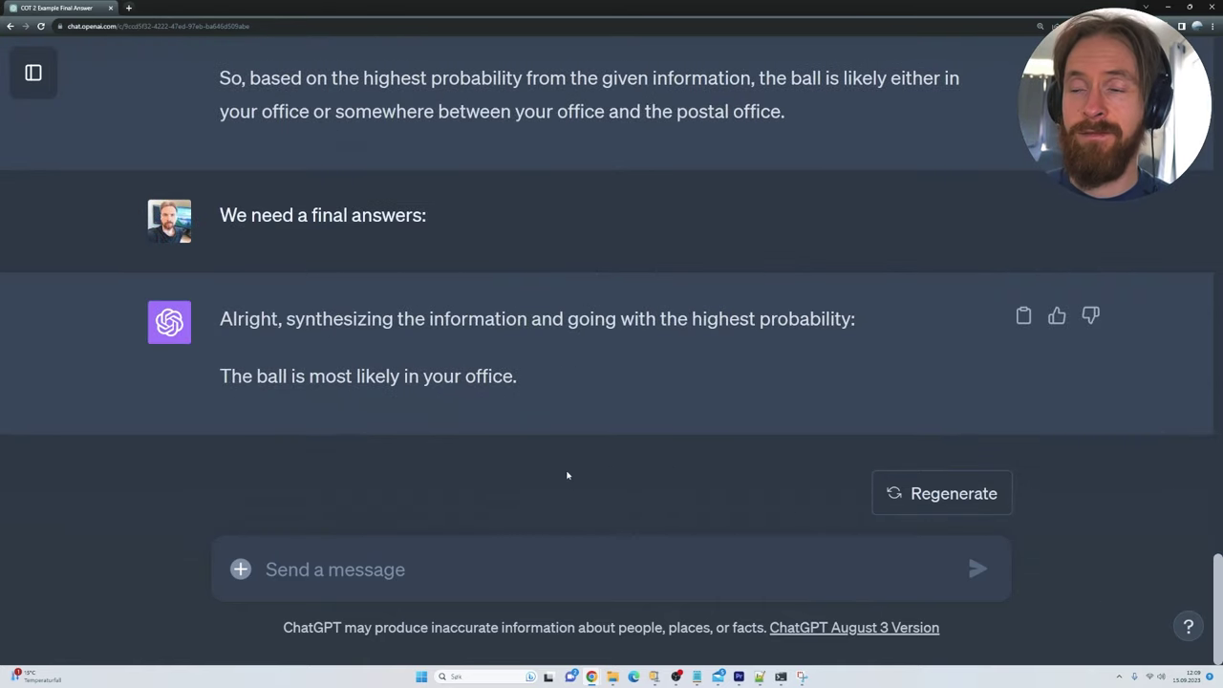
pyautogui.moveTo(542, 393); pyautogui.dragTo(221, 383)
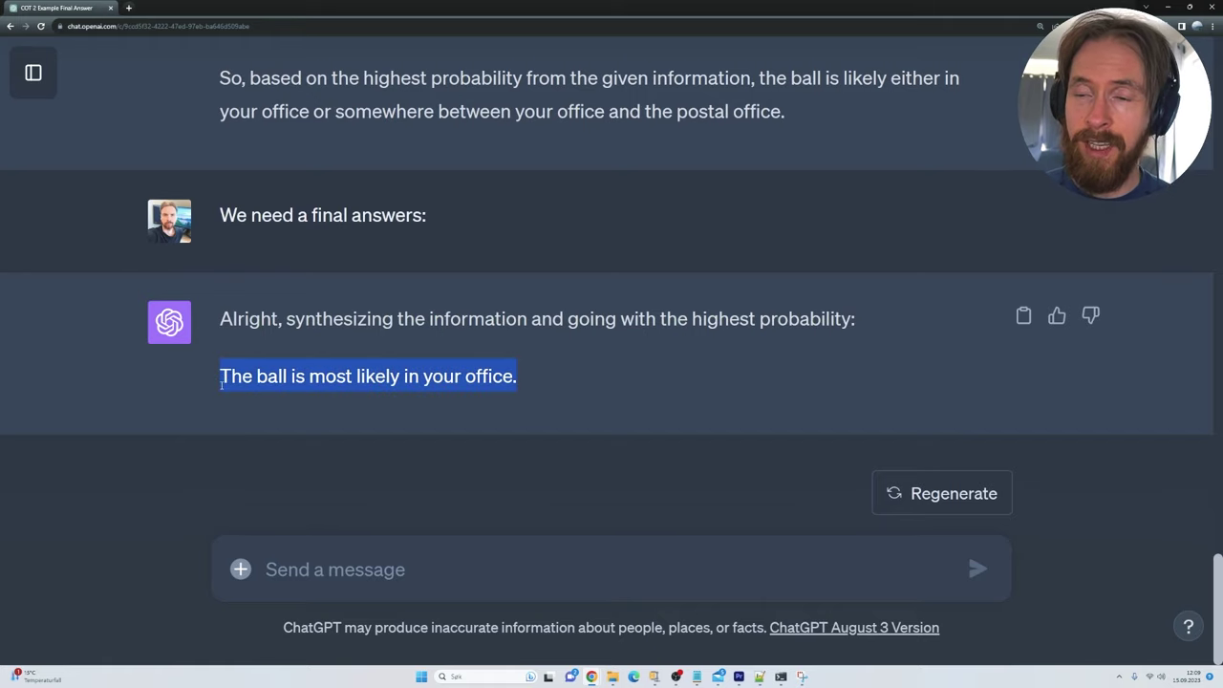
pyautogui.click(537, 376)
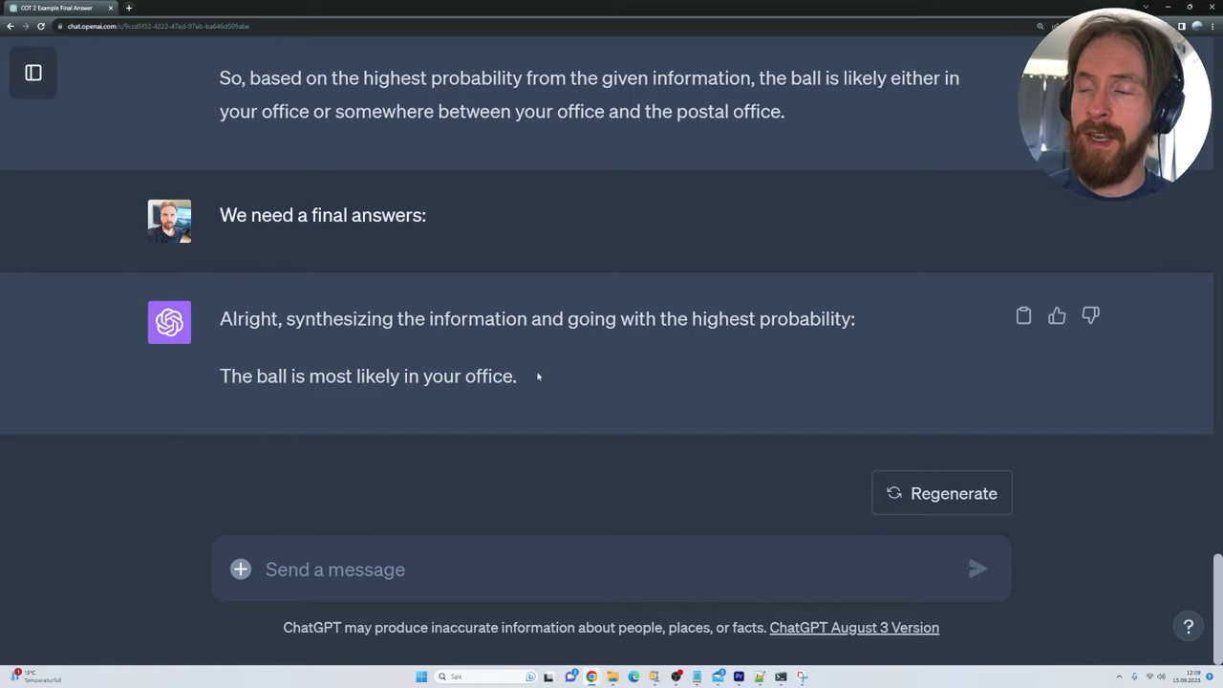
pyautogui.moveTo(1217, 558); pyautogui.dragTo(1218, 594)
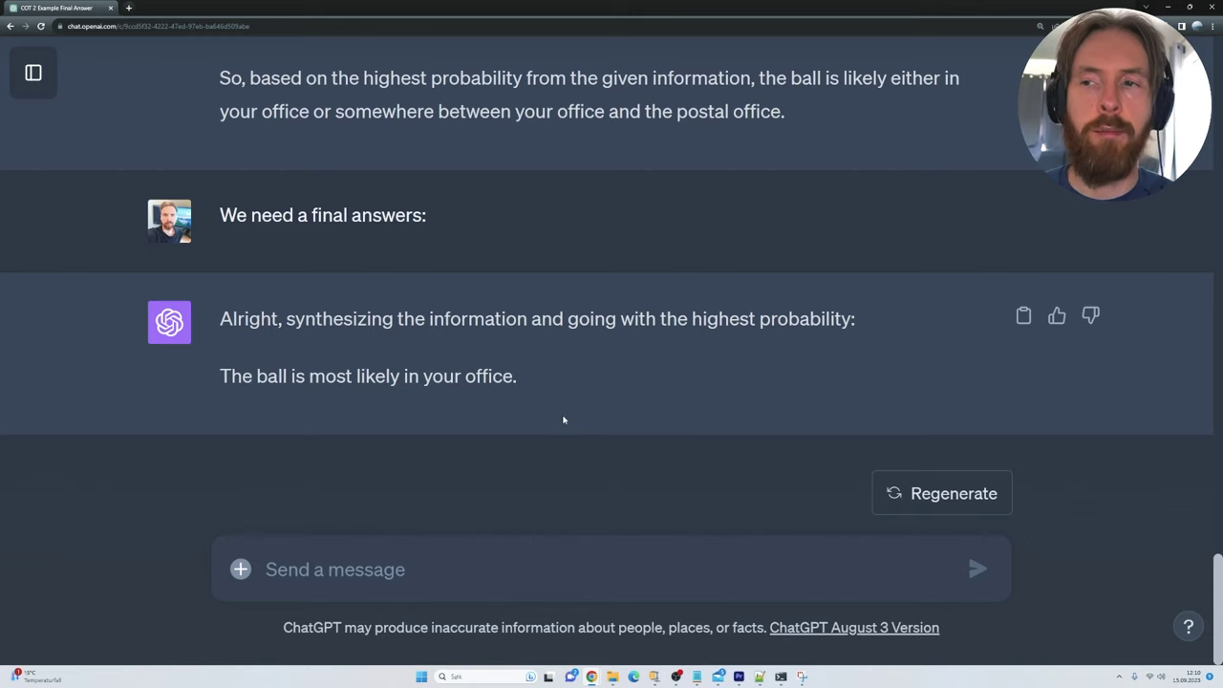
pyautogui.moveTo(525, 379); pyautogui.dragTo(202, 391)
pyautogui.click(238, 411)
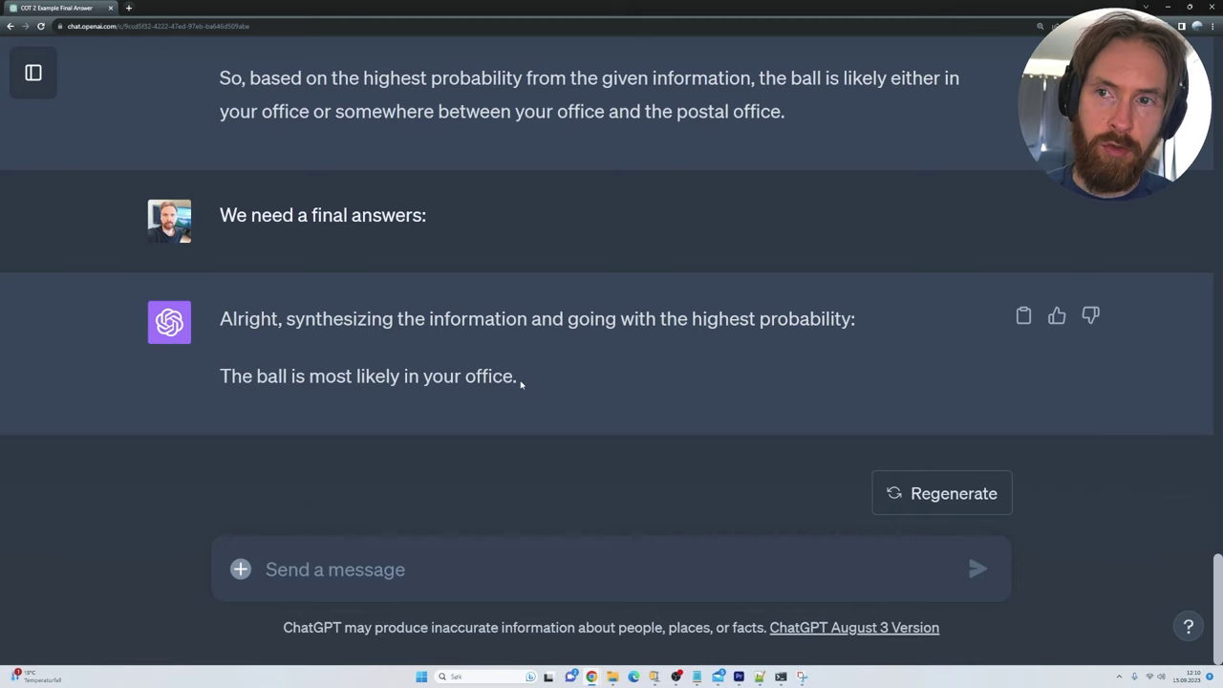
pyautogui.moveTo(520, 384); pyautogui.dragTo(217, 386)
pyautogui.click(230, 424)
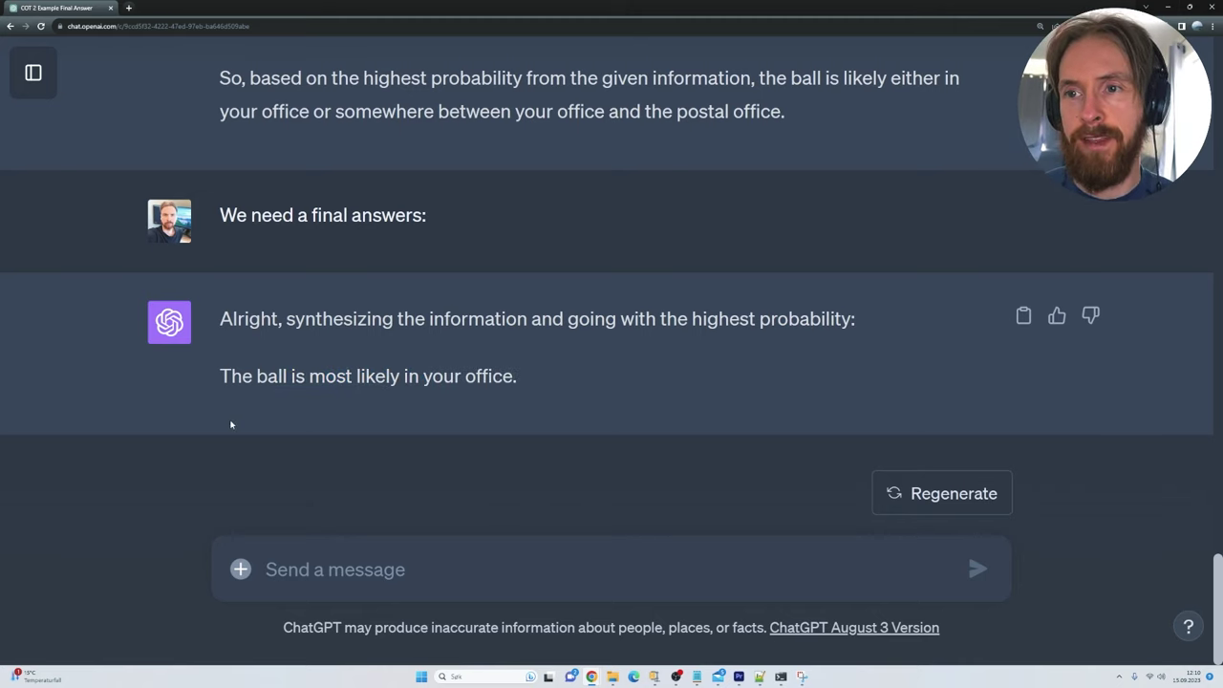